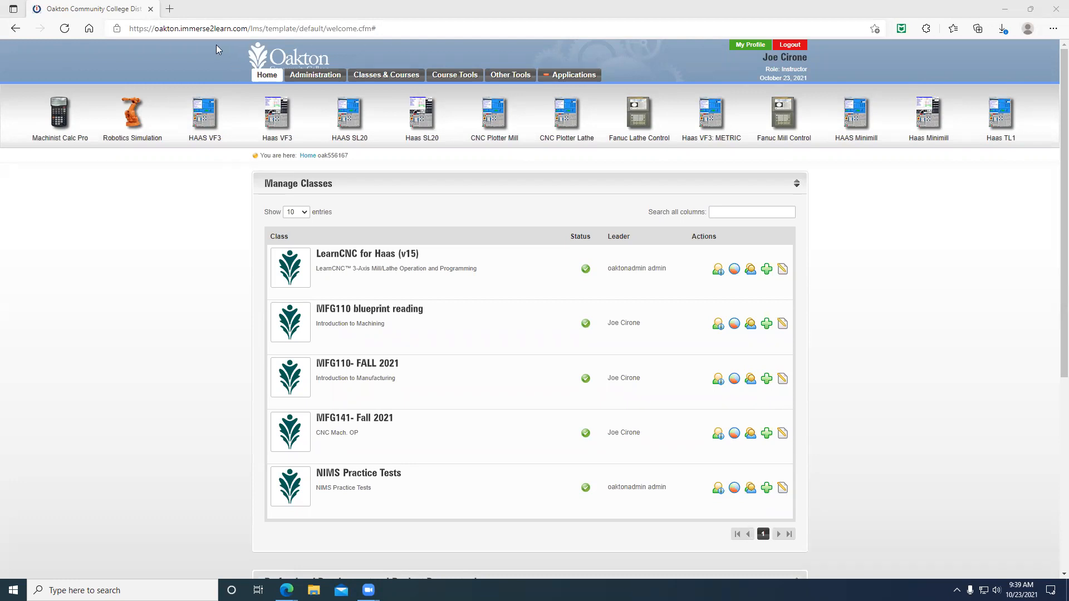
Launch the HAAS VF3 simulator from the learning site's applications and allow ProductLauncher to open.
click(576, 76)
click(575, 76)
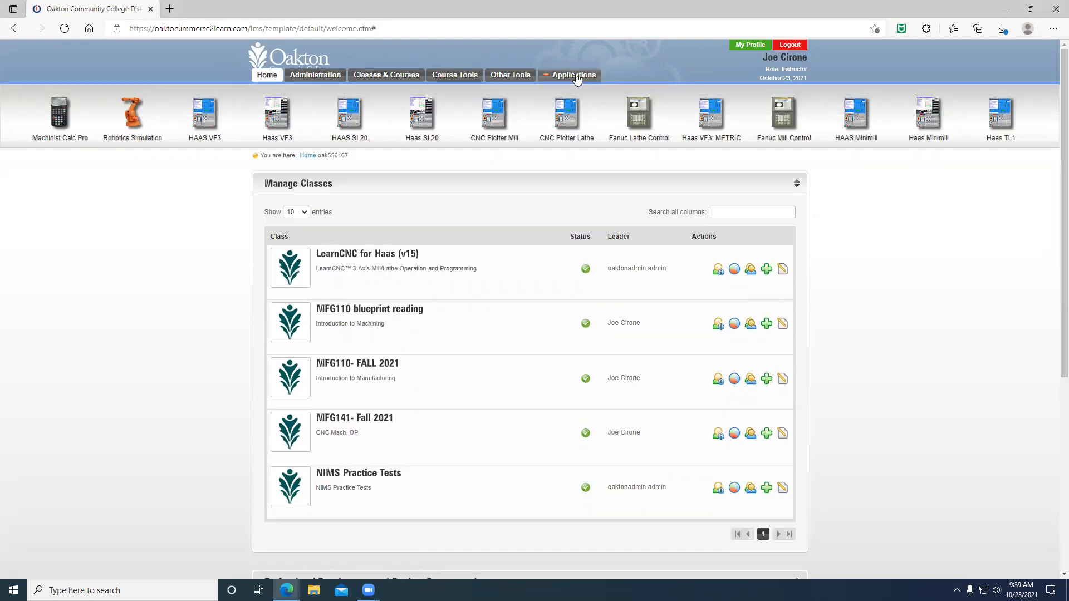
click(201, 124)
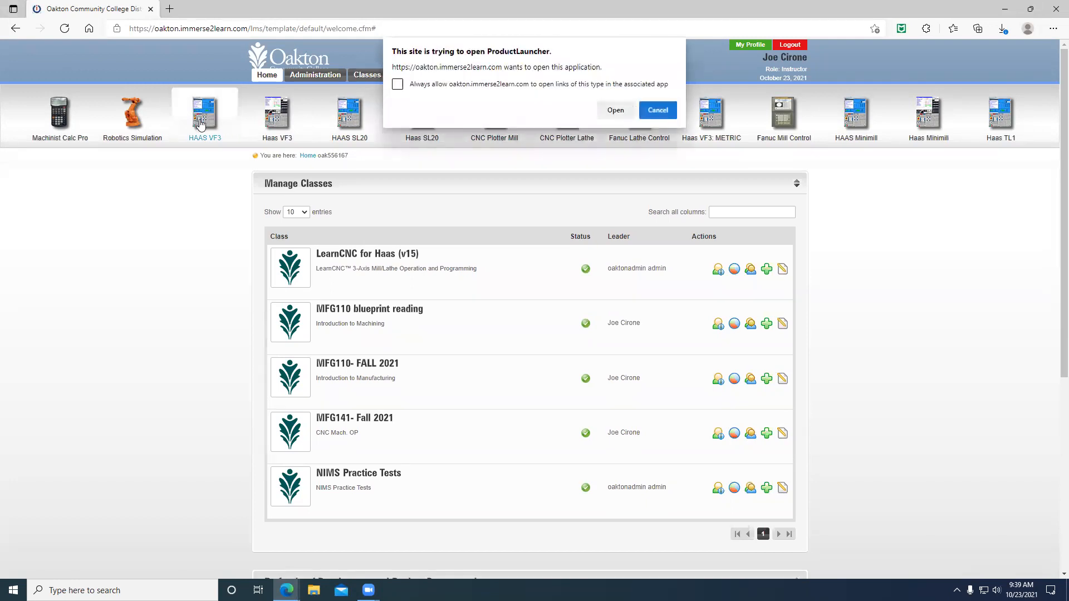
click(615, 110)
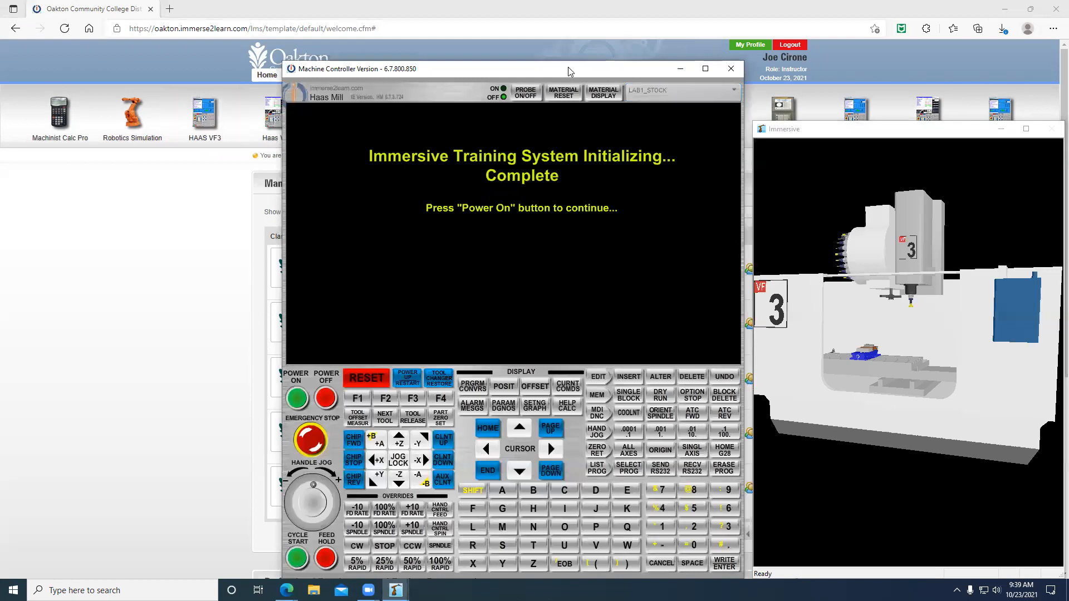
Arrange the Machine Controller and Immersive windows side by side and enlarge both.
drag(569, 72, 296, 15)
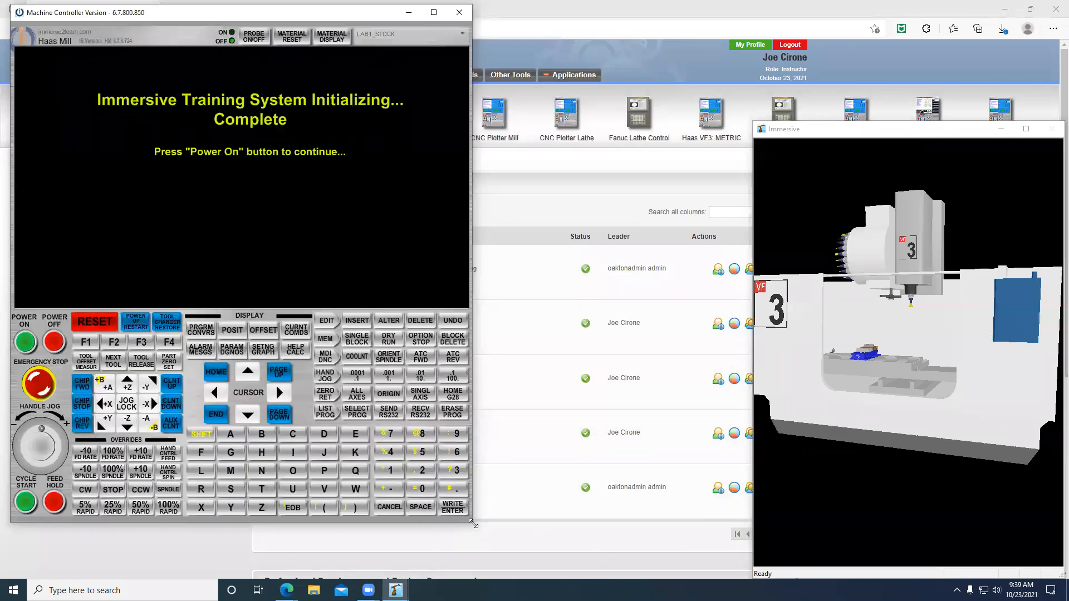
drag(473, 524, 500, 569)
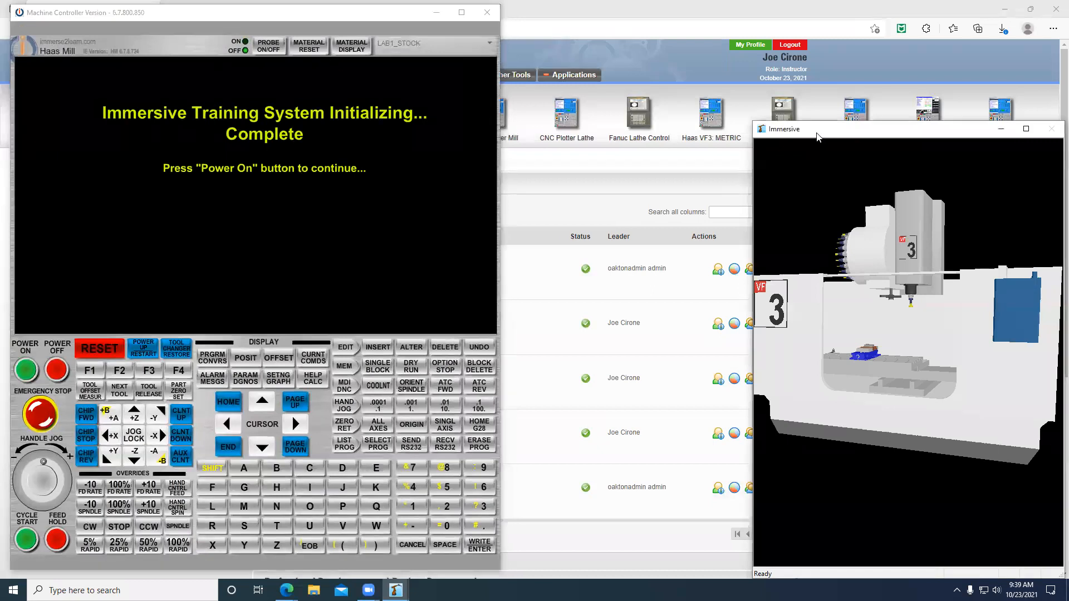
drag(817, 137, 593, 38)
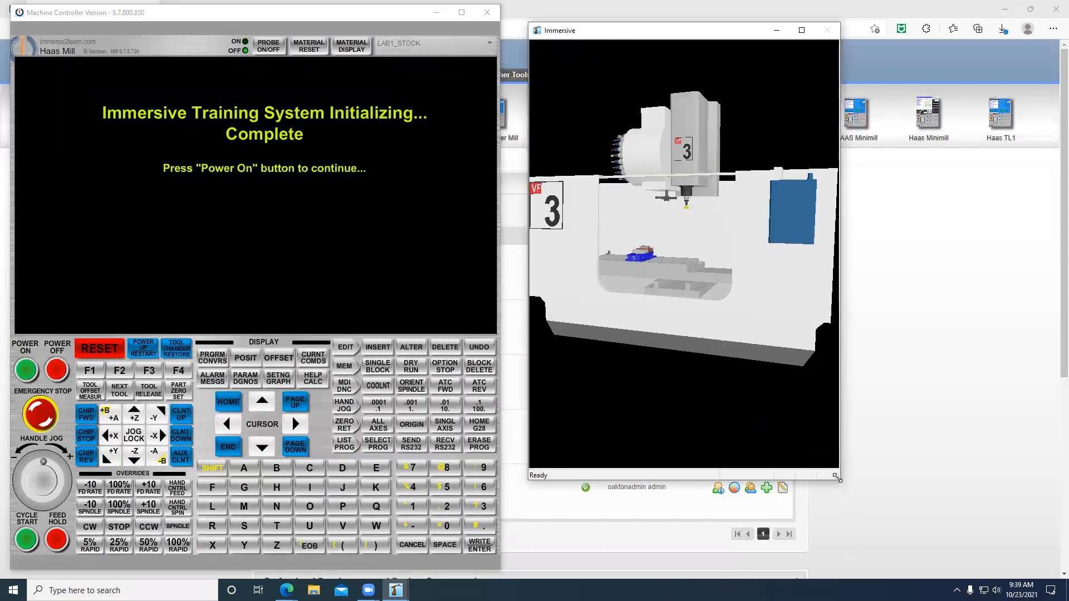
drag(836, 477, 1050, 565)
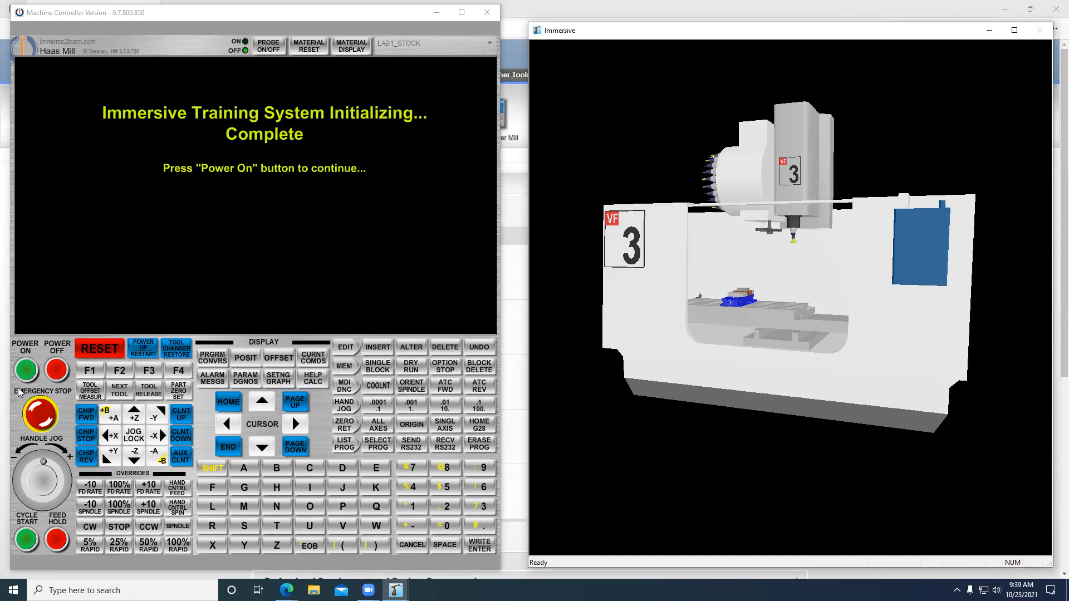
Power on the mill control, engage and release the emergency stop, and reset all alarms.
click(27, 375)
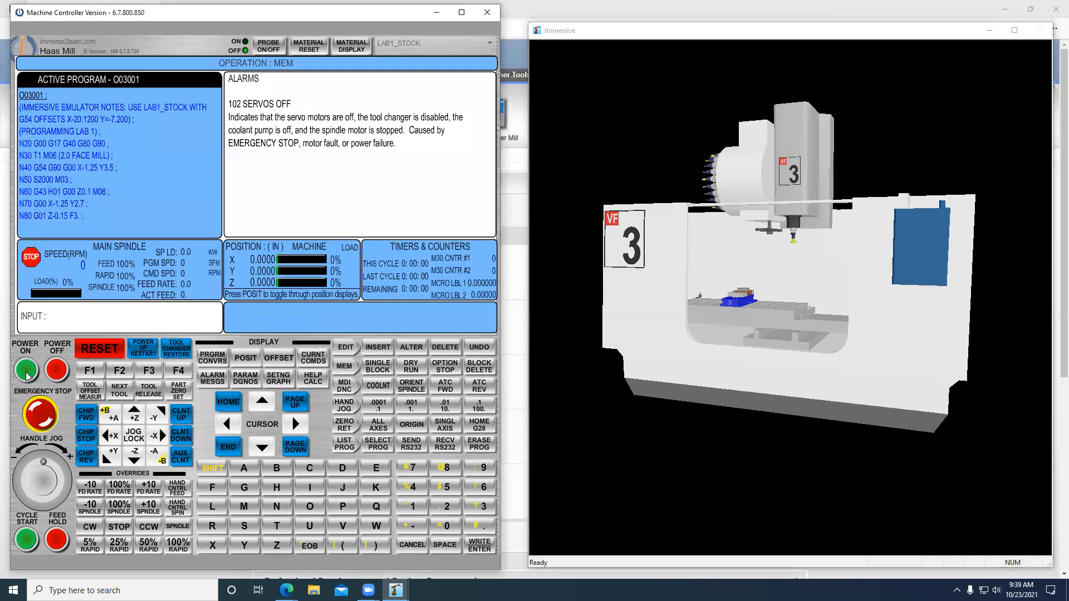
click(35, 419)
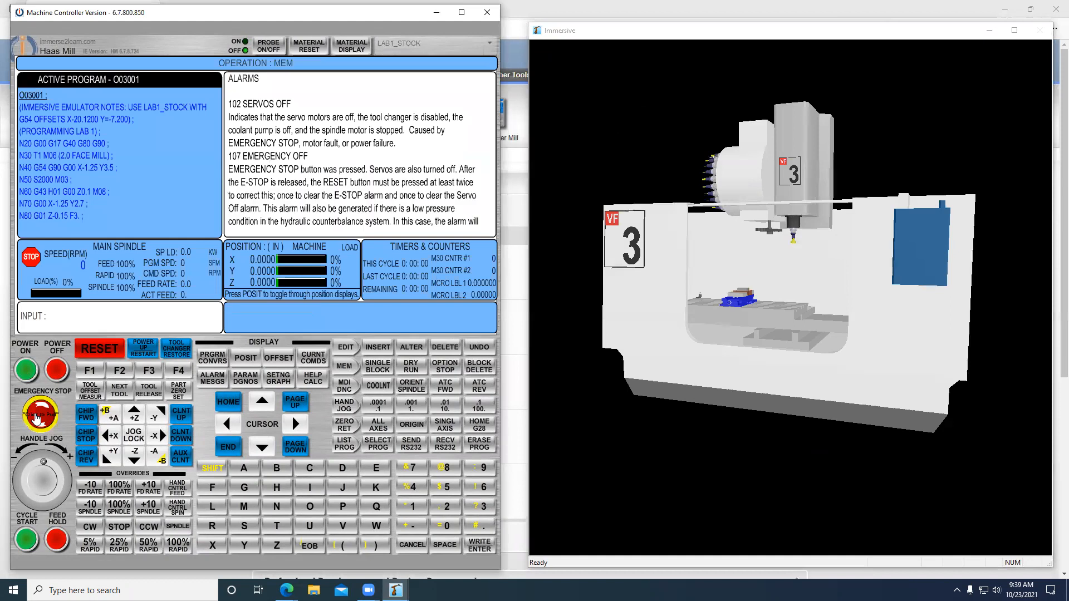
click(35, 419)
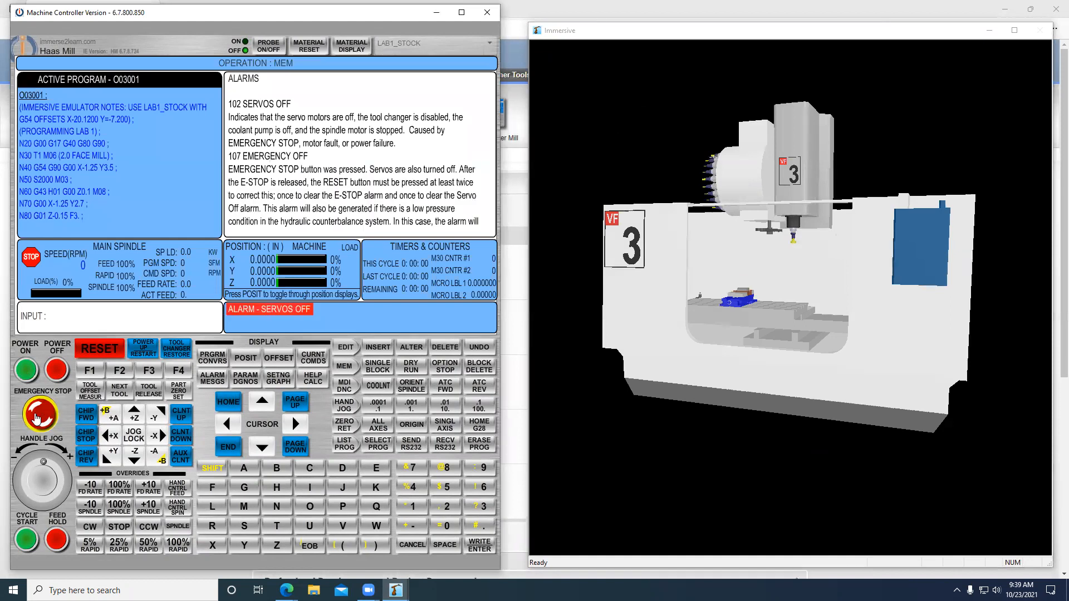
click(98, 351)
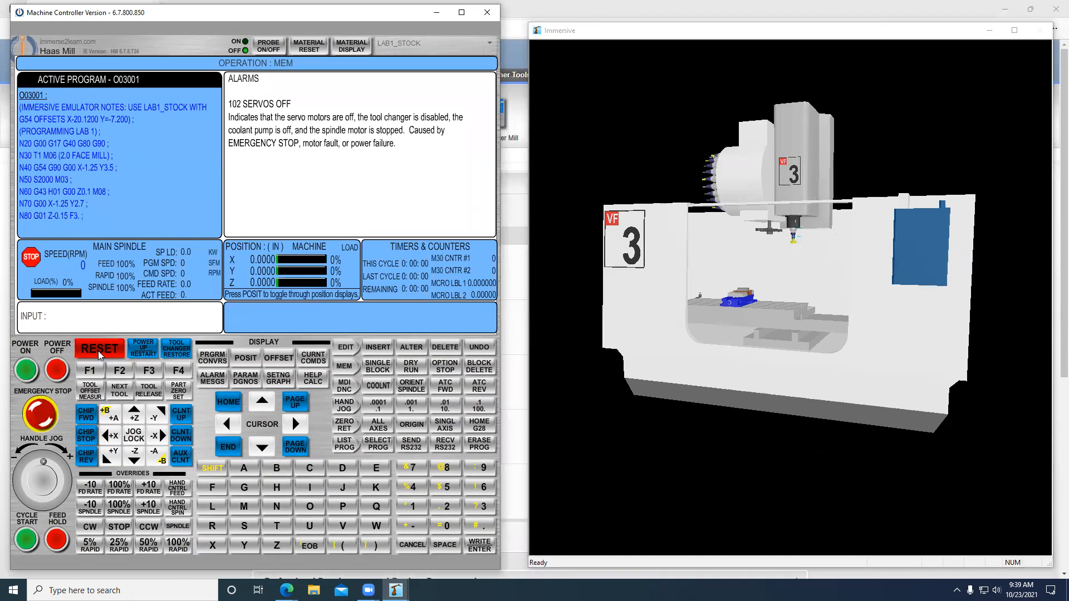
click(98, 350)
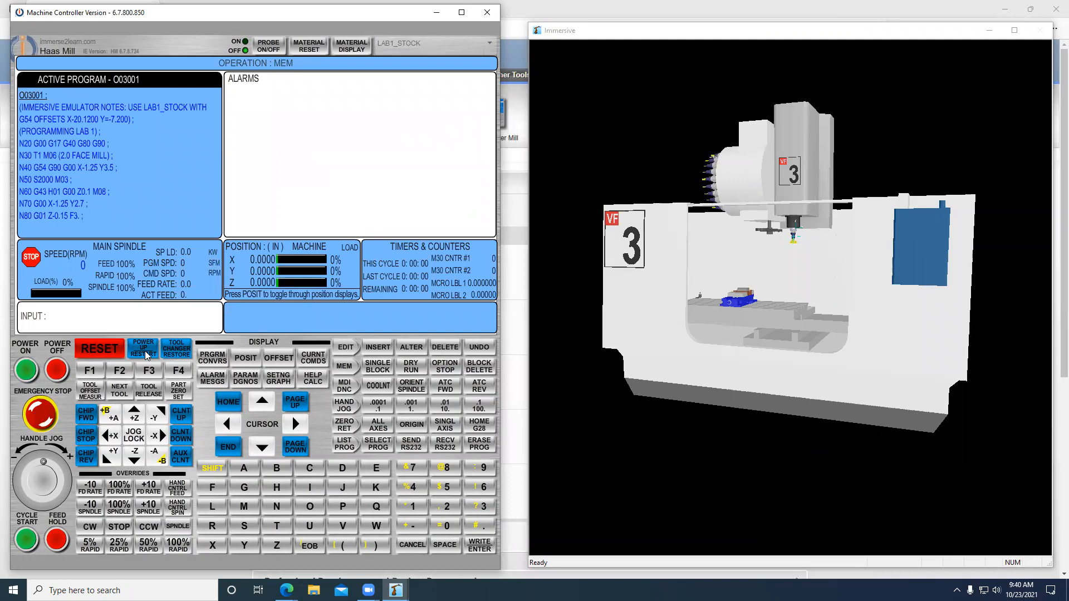
List the programs in memory and start receiving an external program, with the file filter set to All.
click(345, 443)
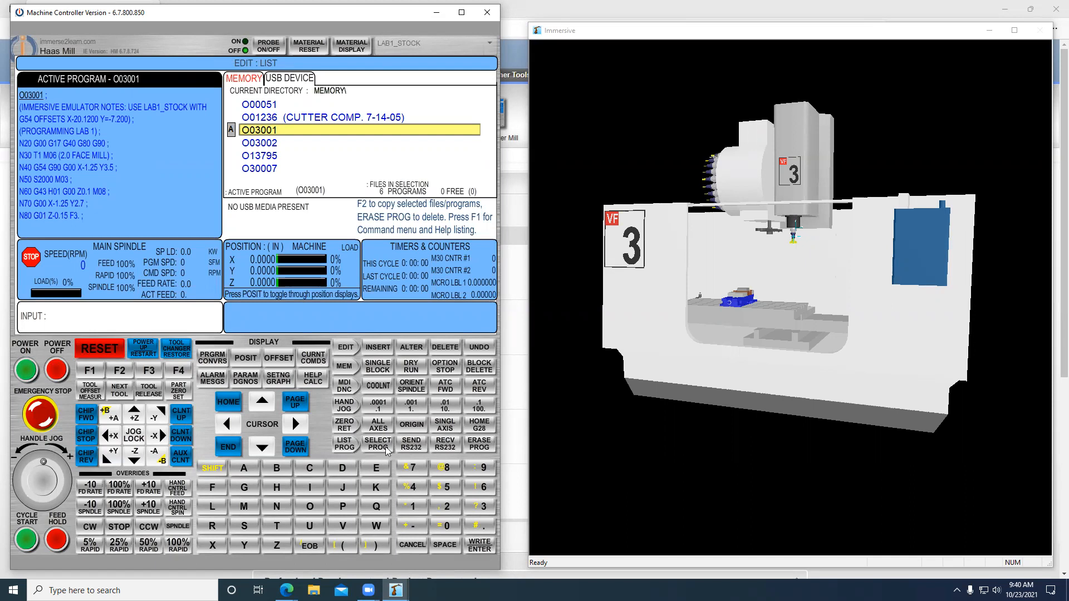
click(444, 449)
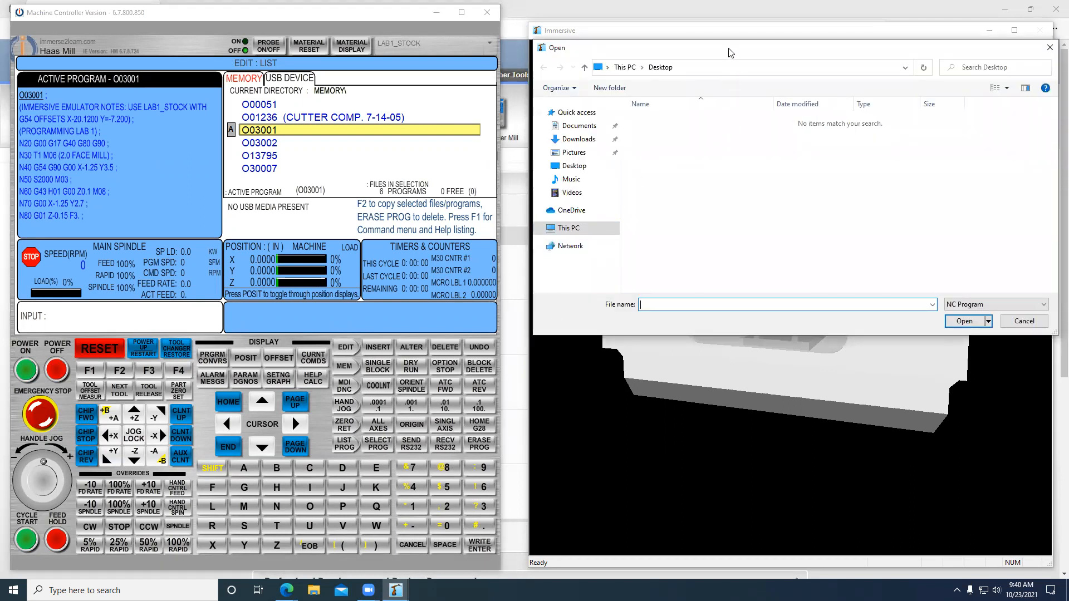
drag(727, 53, 649, 66)
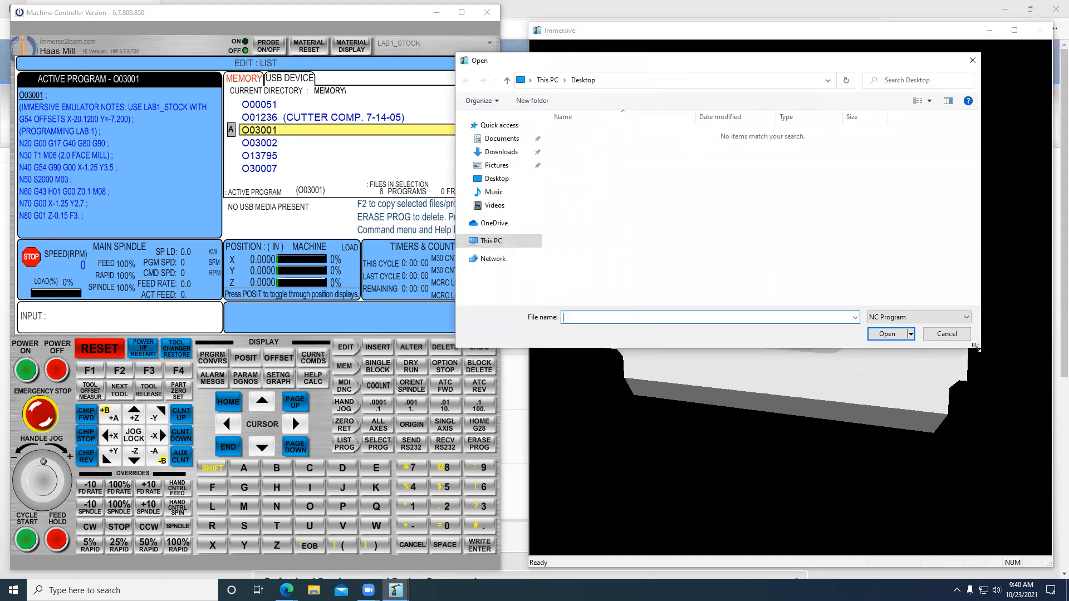
drag(976, 348, 994, 414)
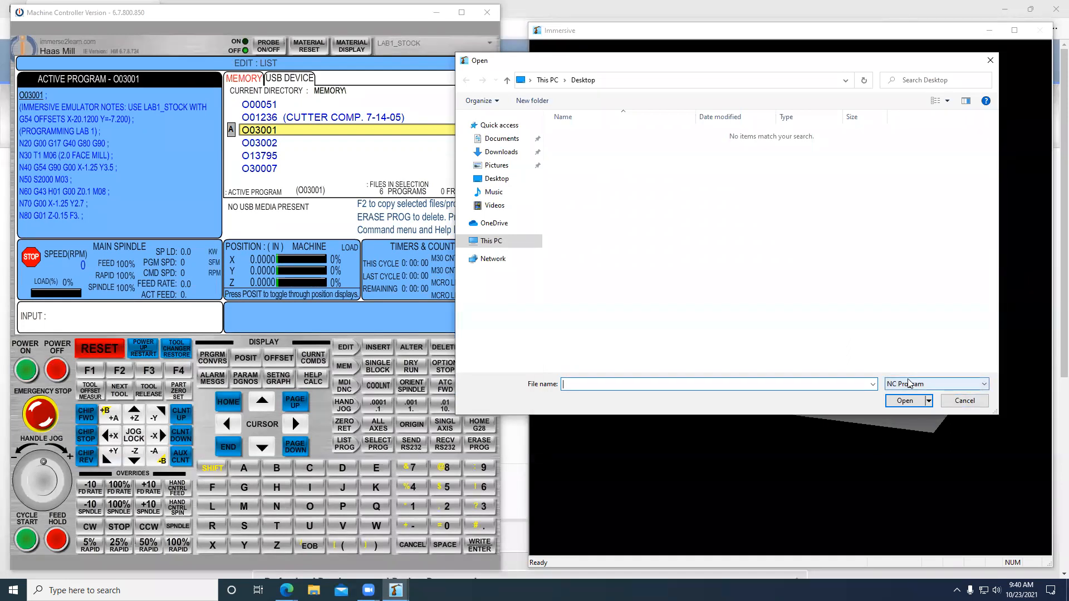
click(982, 384)
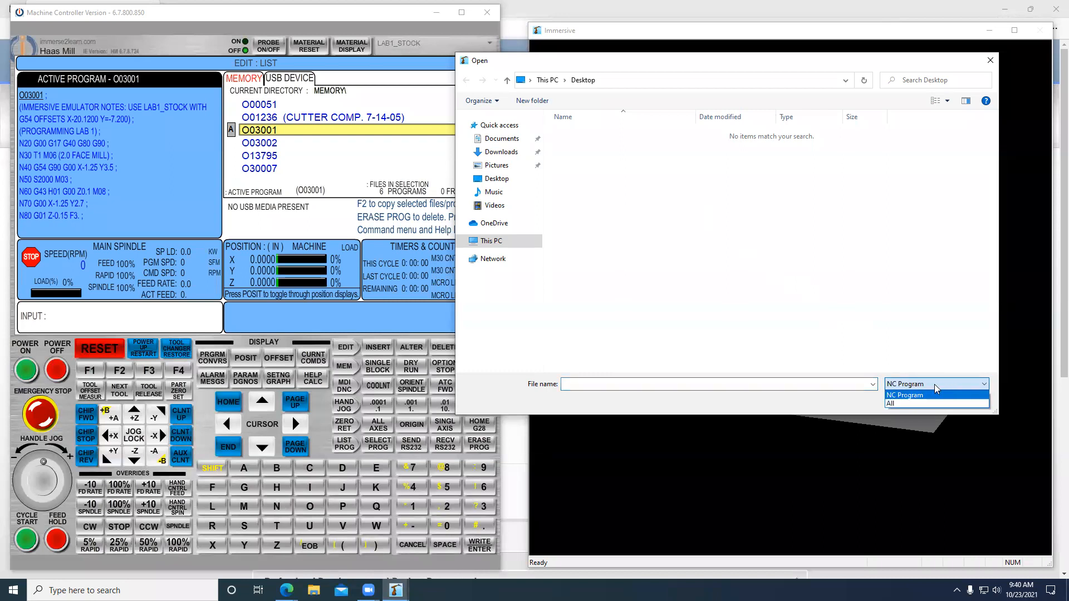
click(893, 404)
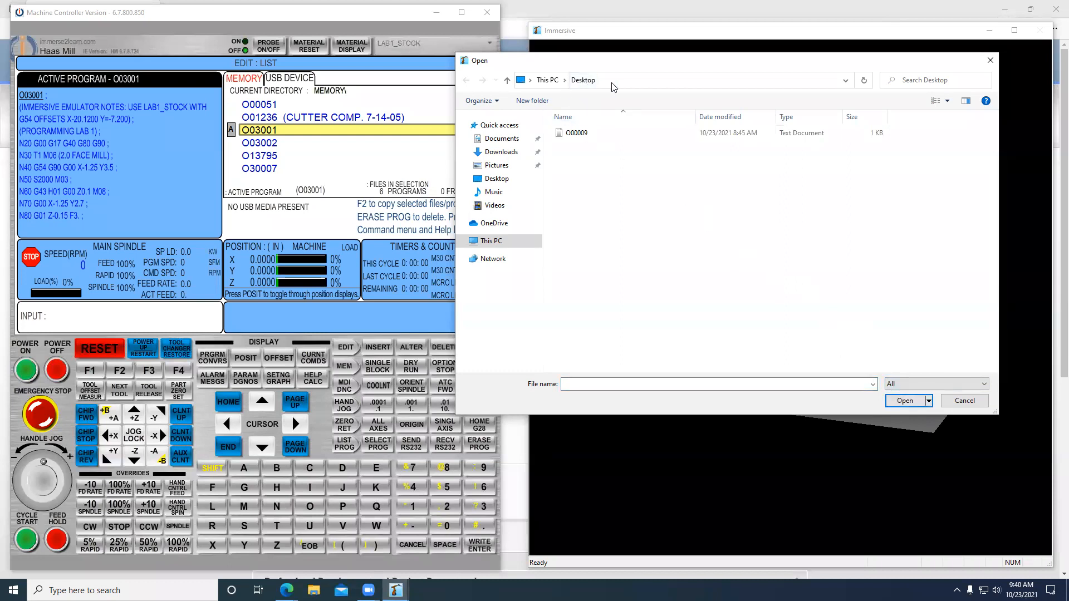
Load the O00009 text document from the Desktop into the control's memory.
click(505, 181)
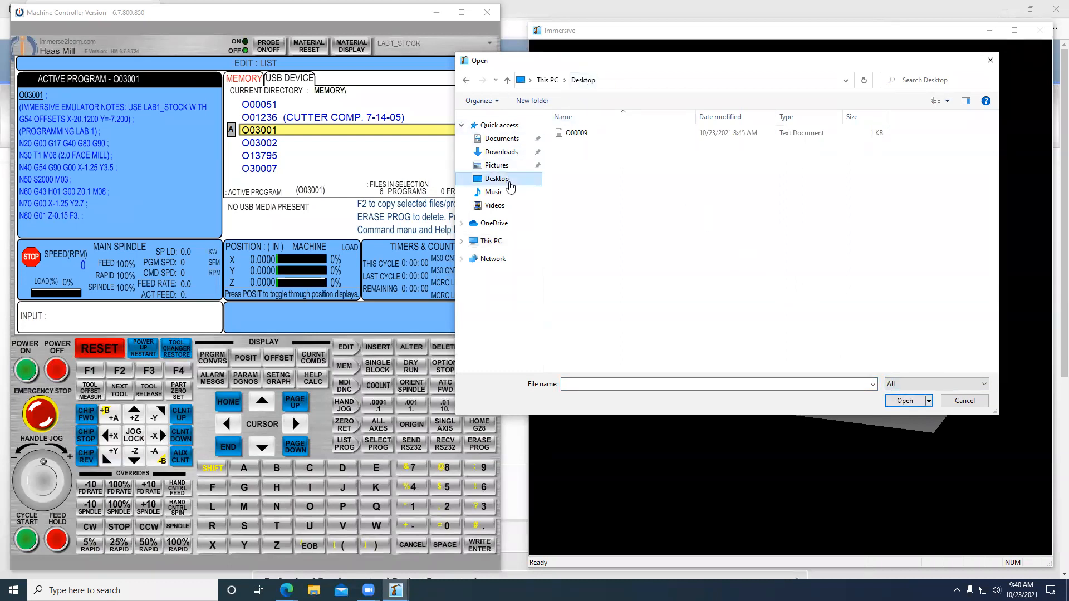
click(599, 138)
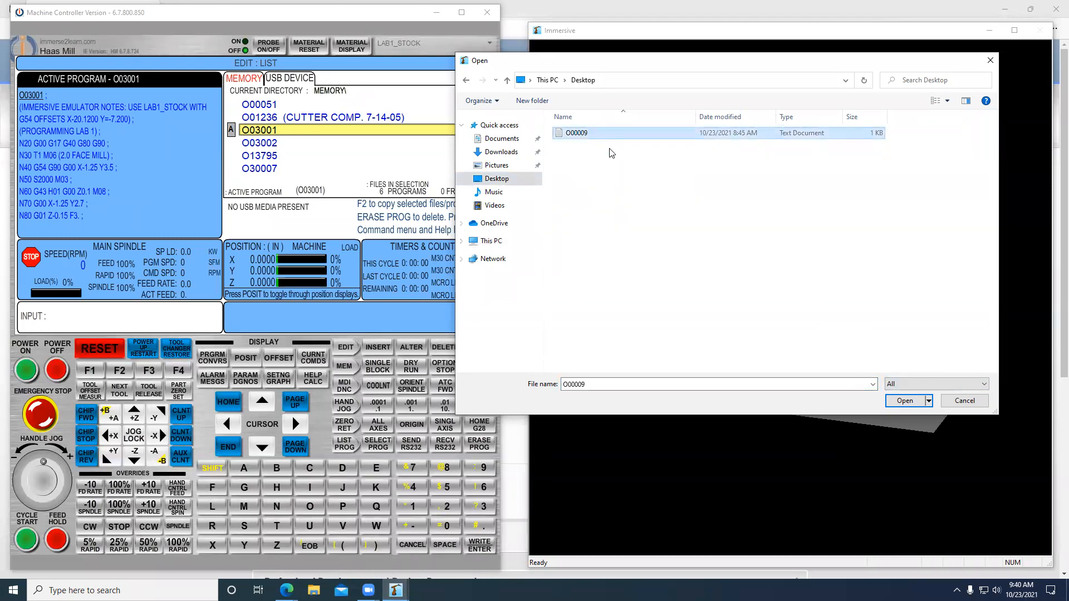
click(905, 401)
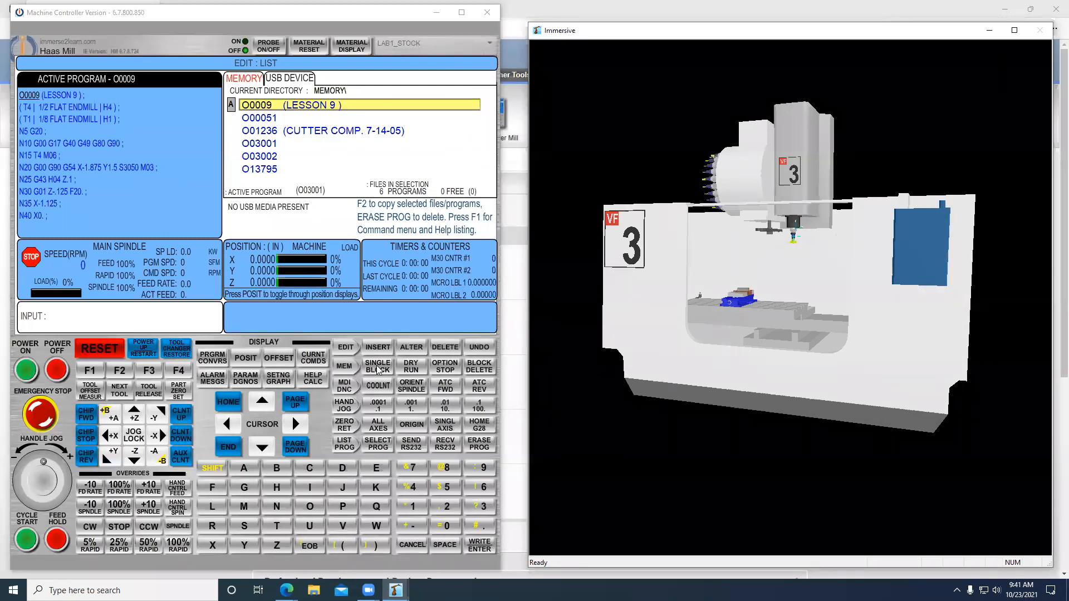
Make O00051 the active program from the memory list and switch the active program back to O0009.
click(261, 451)
click(260, 453)
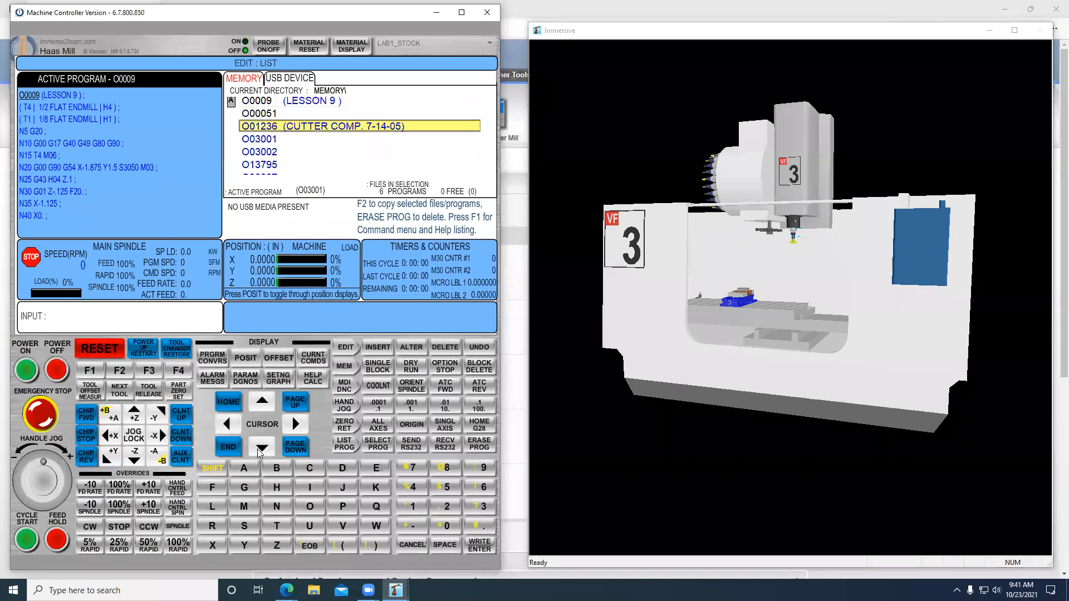
click(262, 407)
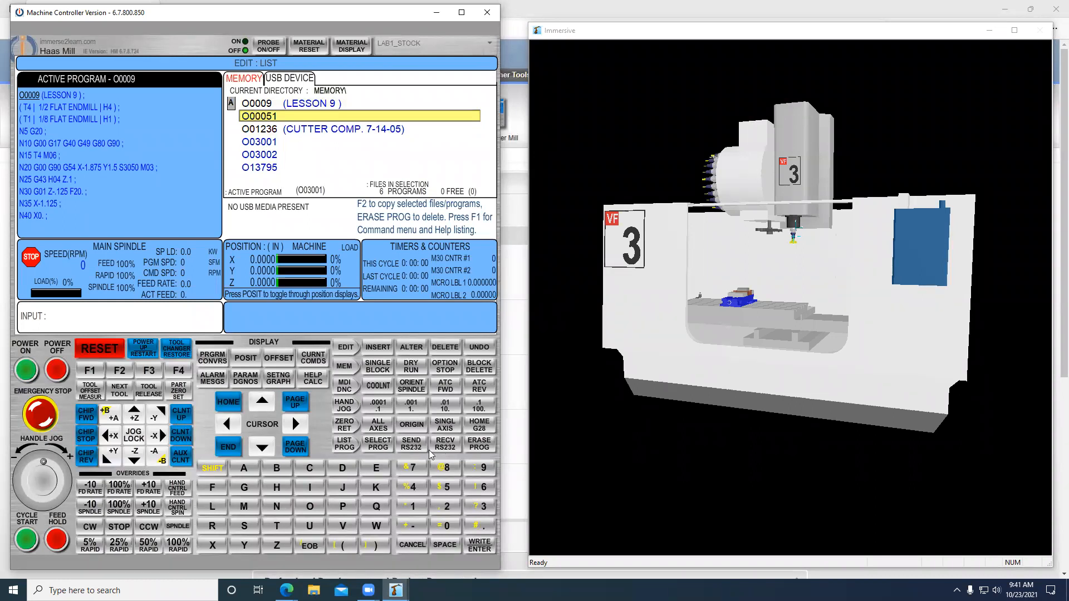
click(382, 449)
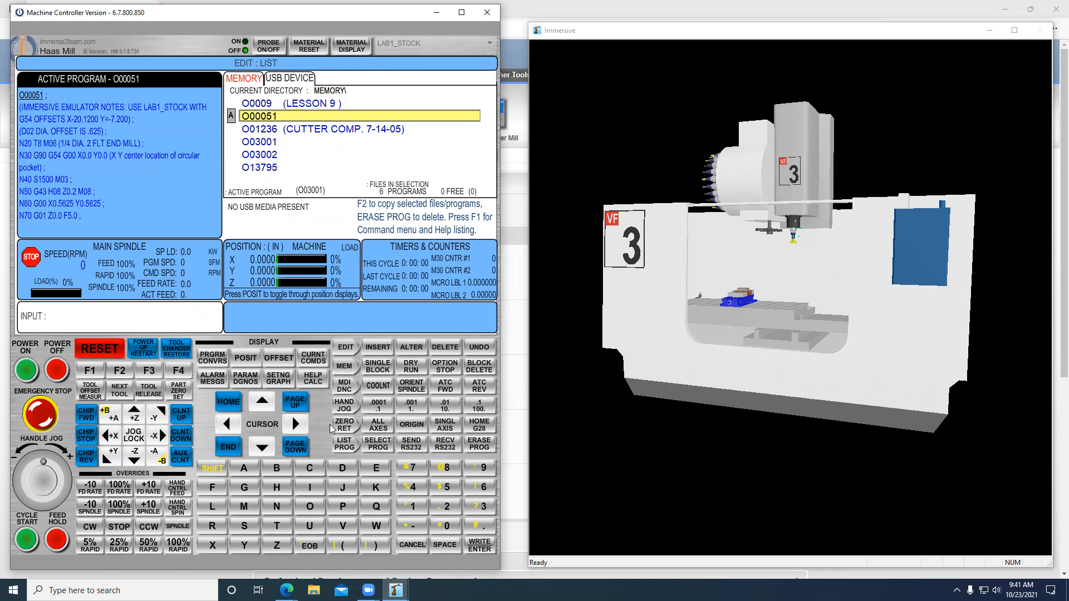
click(263, 407)
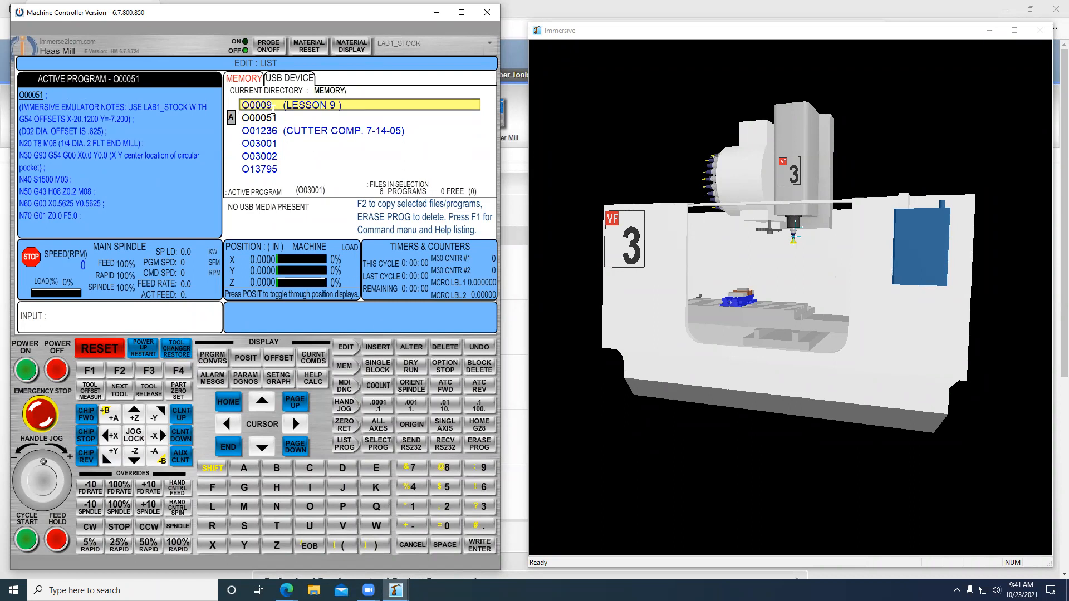
click(375, 449)
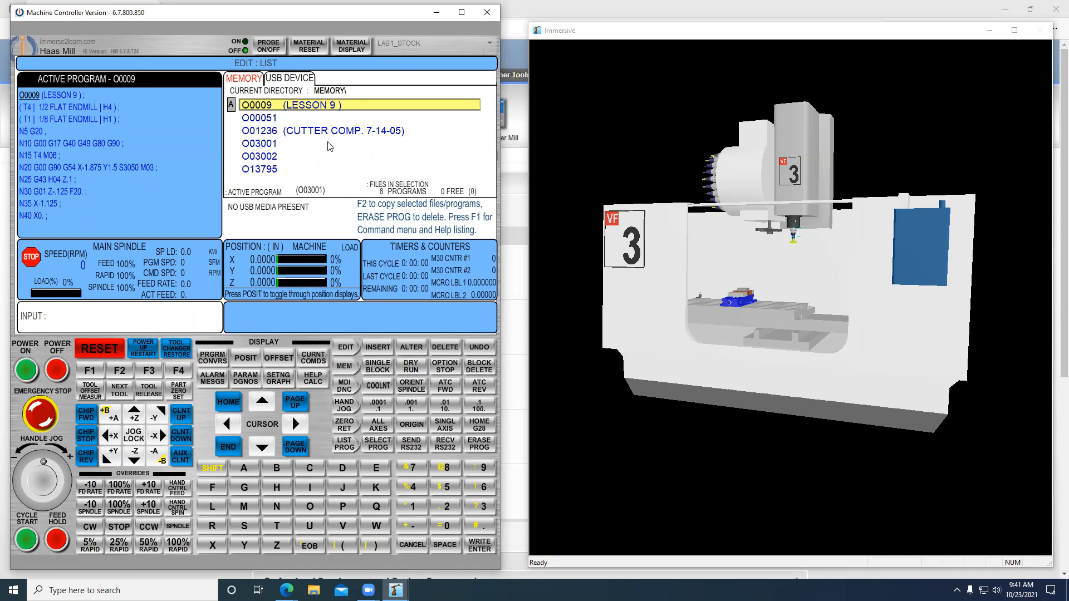
Open program O0009 for editing and check its tool comments against the diameters in the tool offset table.
click(346, 349)
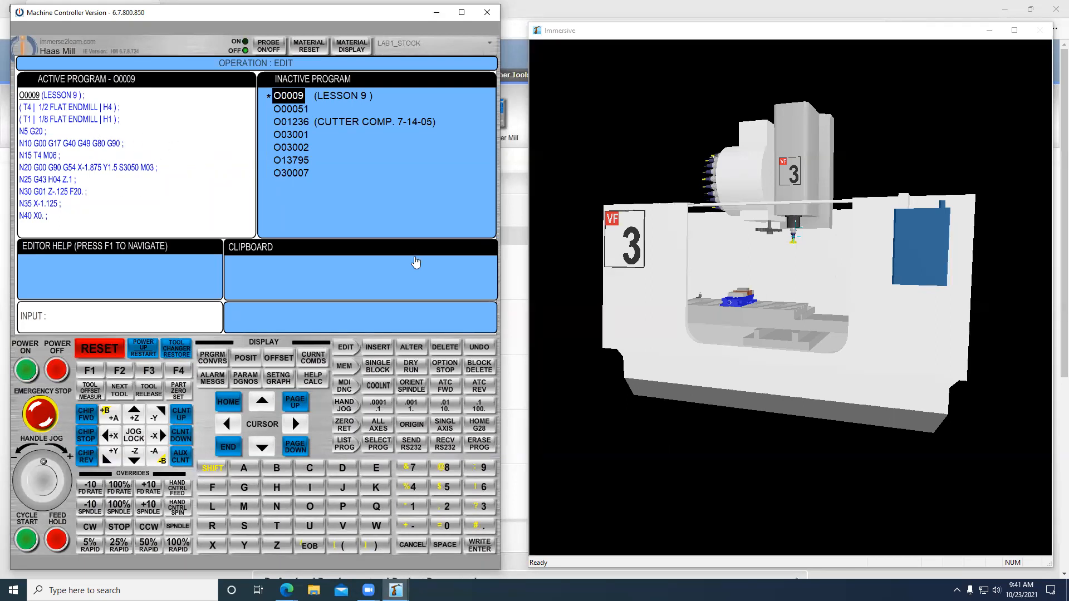
drag(739, 232, 711, 127)
scroll(716, 139, up, 7)
drag(757, 174, 695, 157)
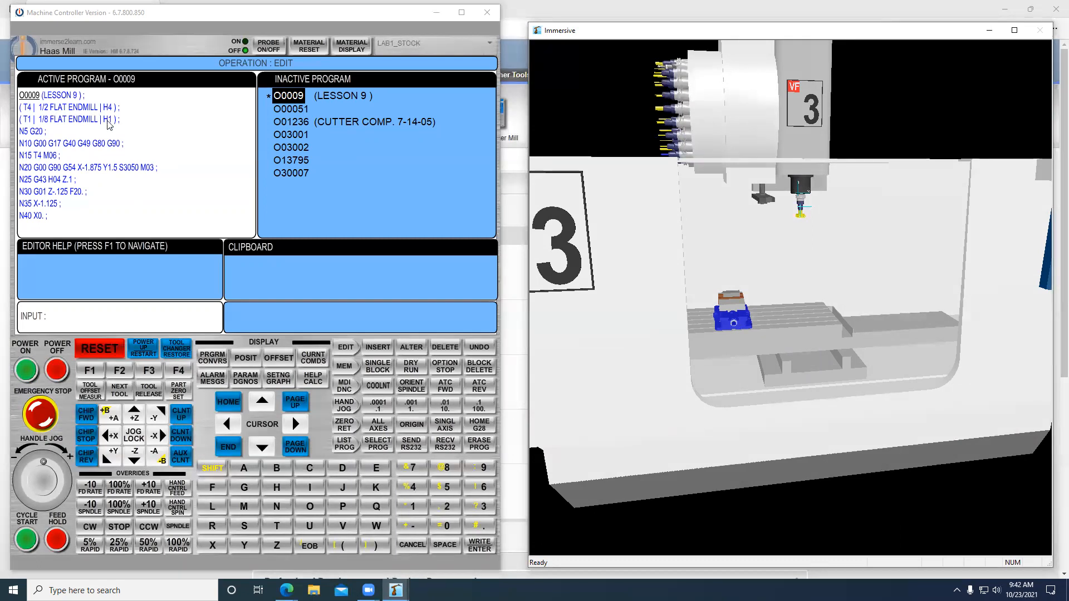
click(278, 359)
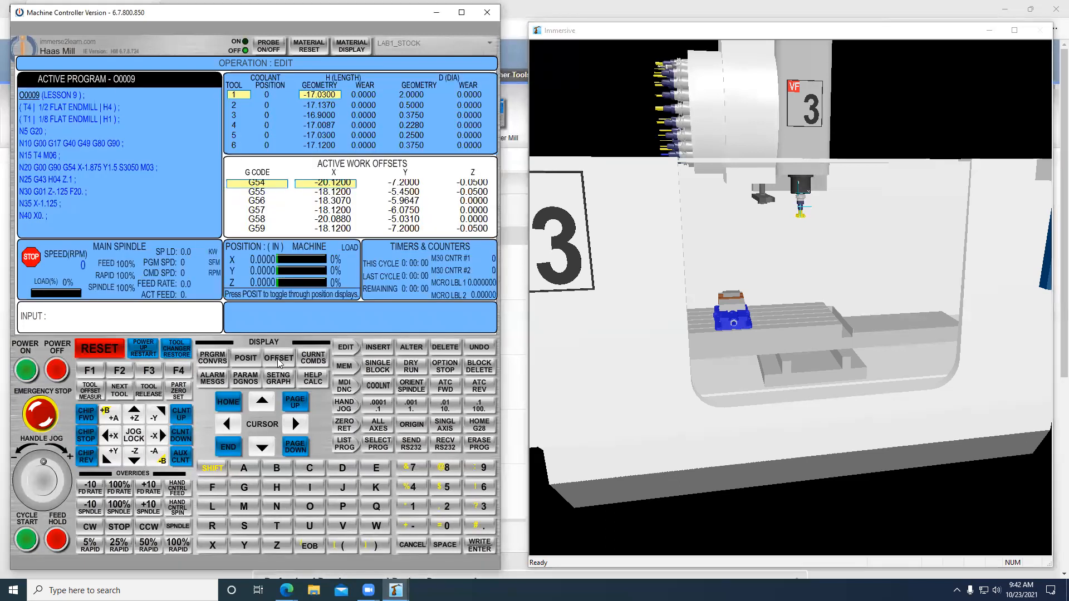
click(280, 364)
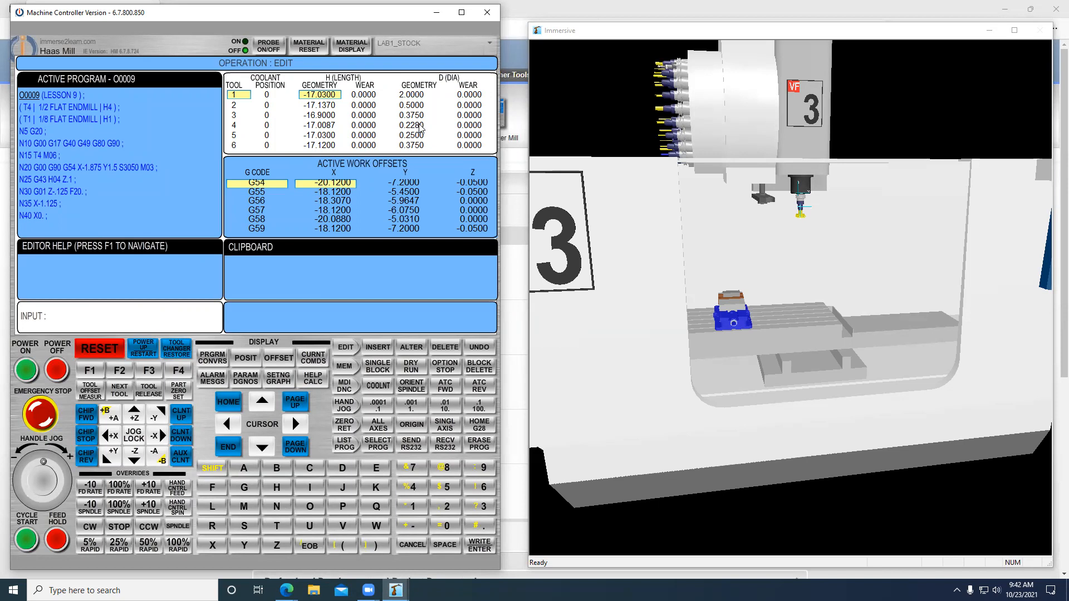
Alter the tool call on line N15 of program O0009 to T2.
click(345, 347)
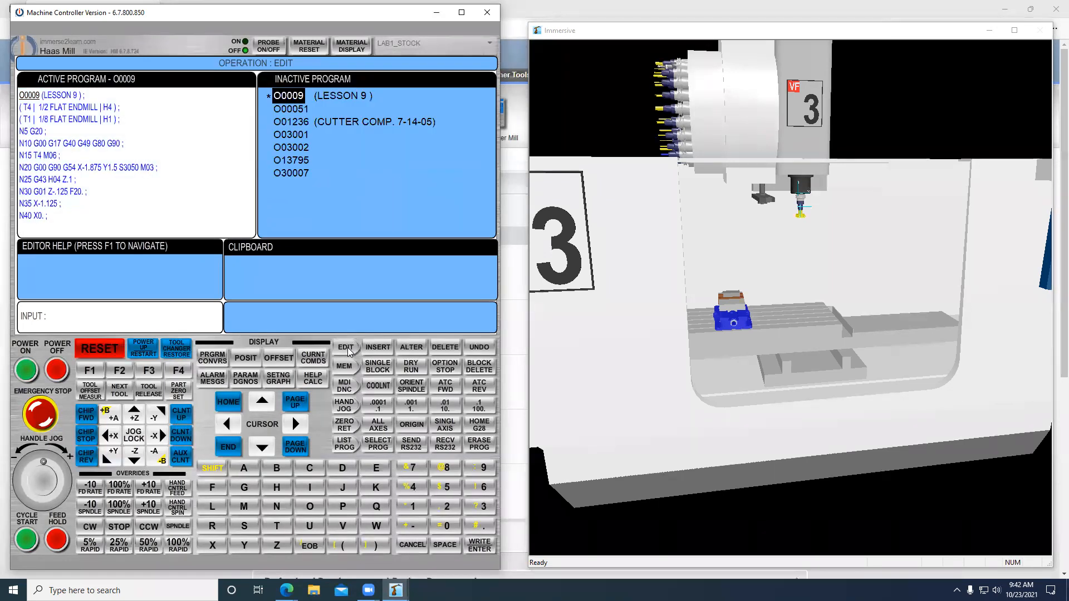
click(256, 447)
click(257, 446)
click(256, 447)
click(256, 447)
click(296, 425)
click(279, 524)
click(446, 508)
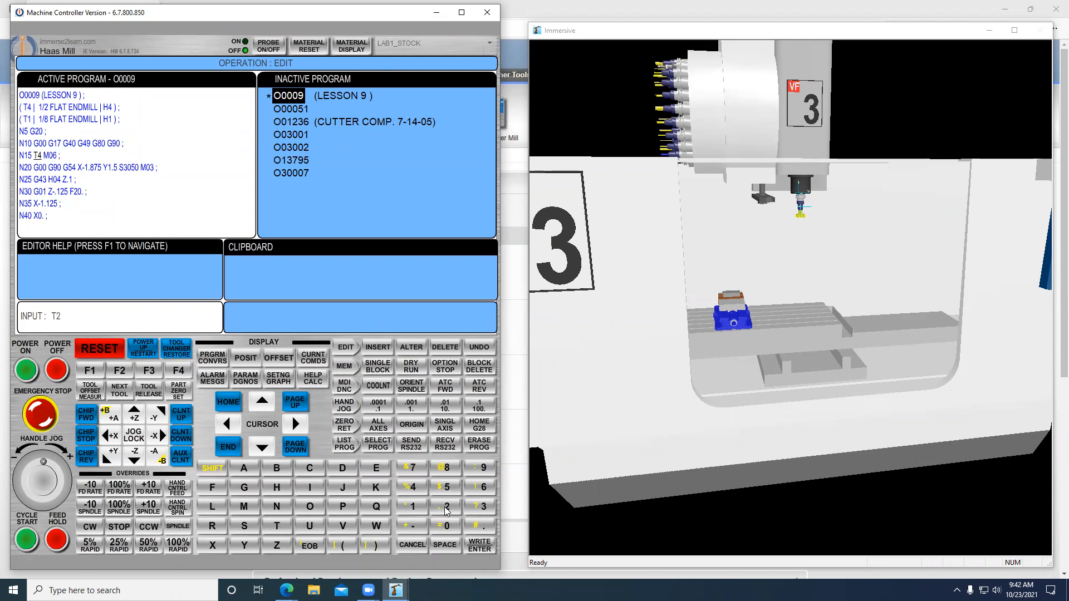
click(414, 350)
Alter the tool length offset on line N25 to H2.
click(256, 449)
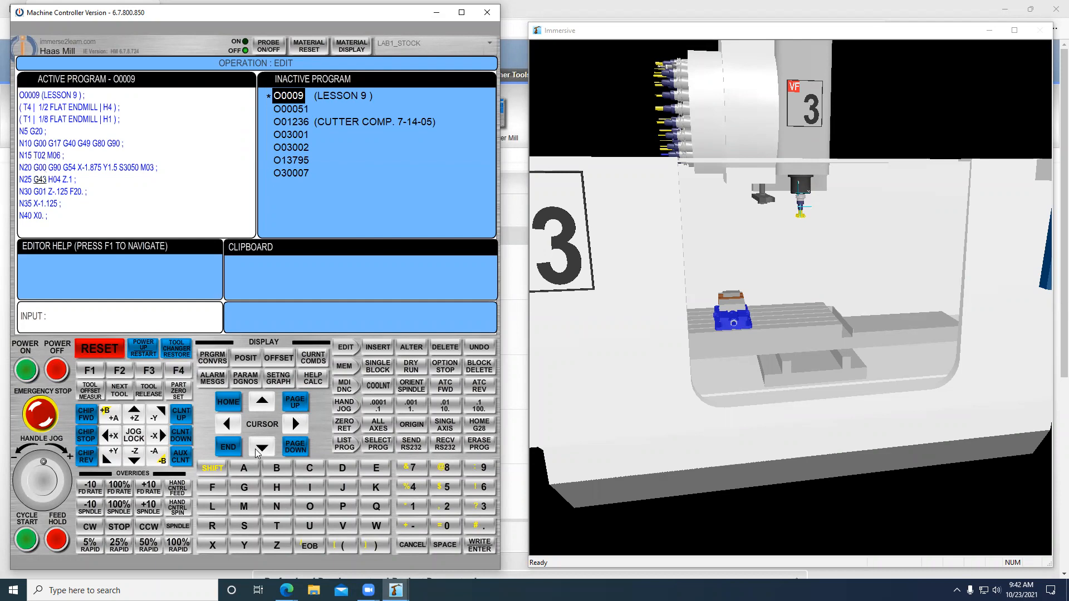
click(295, 425)
click(270, 491)
click(447, 506)
click(412, 348)
Look through the diameter geometry values in the tool offset table for the tool matching the 1/8 flat end mill.
click(283, 360)
click(282, 361)
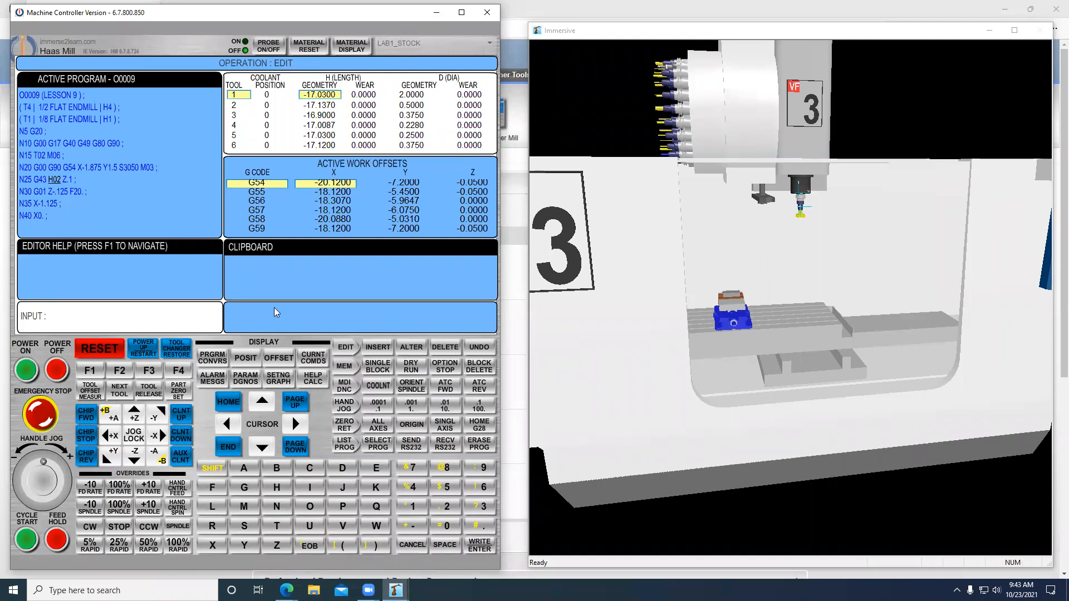
click(261, 448)
click(263, 449)
click(263, 448)
click(263, 449)
click(294, 426)
click(293, 426)
click(264, 448)
click(262, 448)
click(261, 448)
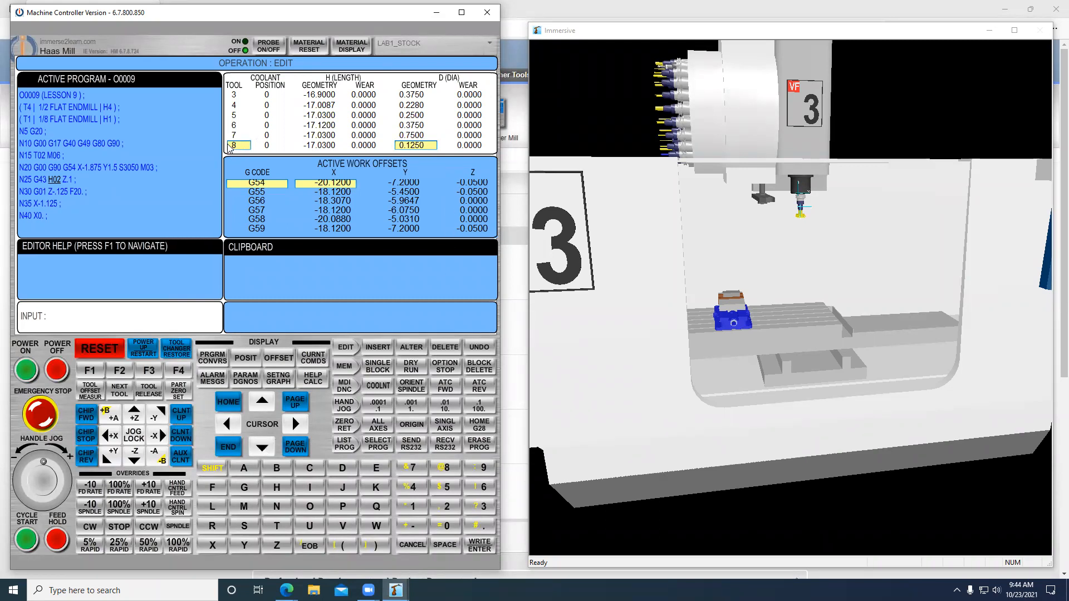
Find the second tool call in program O0009, on line N150, and alter it to T8.
click(345, 347)
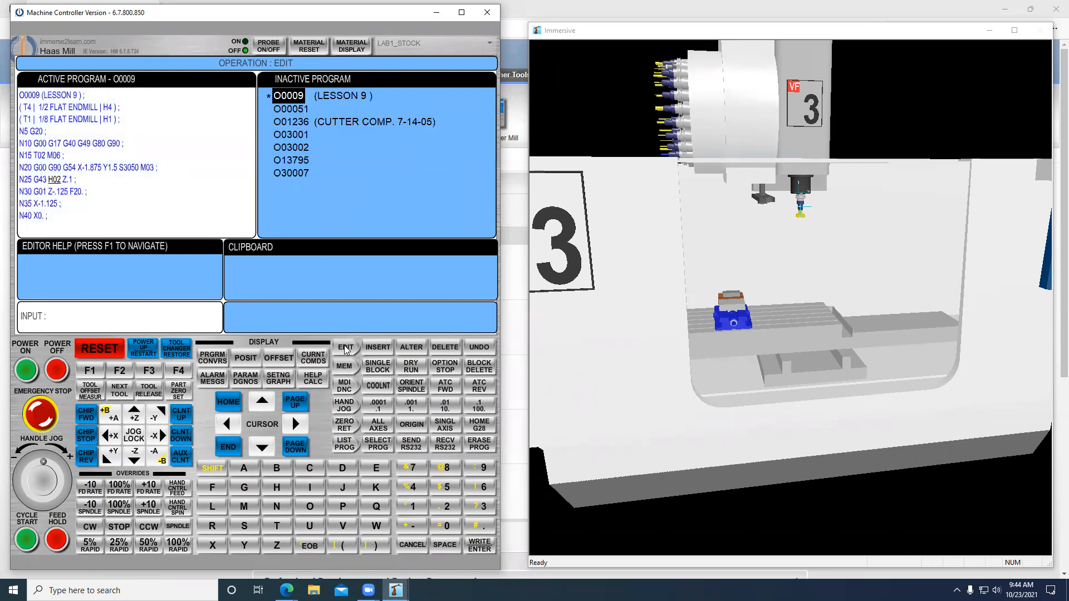
click(276, 522)
click(267, 452)
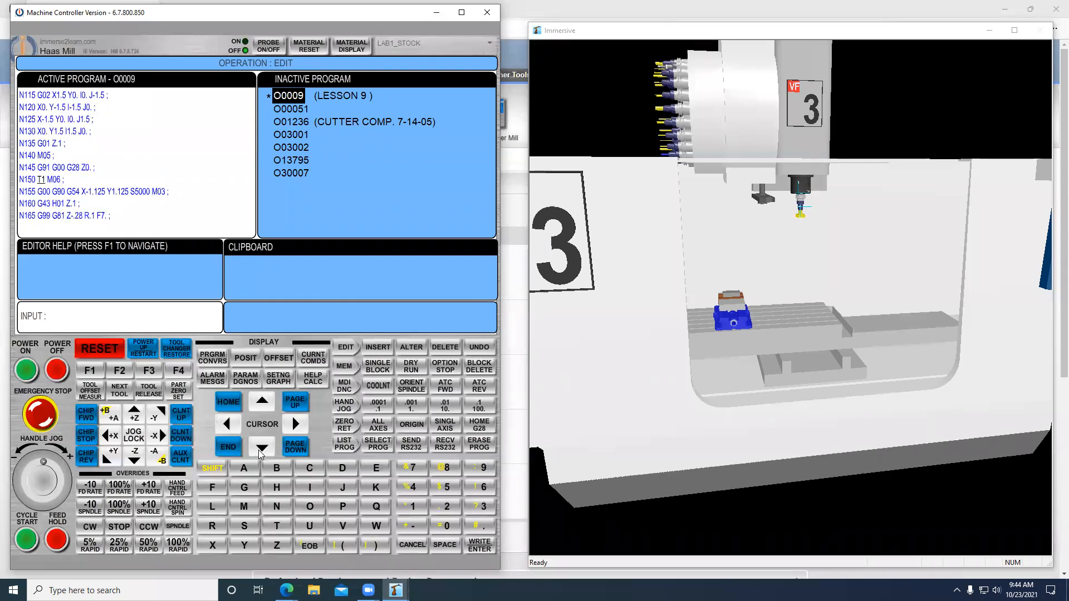
click(278, 526)
click(448, 469)
click(416, 351)
Find the tool length offset on line N160 and alter it to H08.
click(276, 488)
click(264, 449)
click(276, 490)
click(446, 526)
click(449, 467)
click(413, 353)
Return to the start of program O0009 and review its tool numbers alongside the tool offset table.
click(263, 403)
click(263, 404)
click(262, 403)
click(264, 408)
click(264, 408)
click(264, 408)
click(264, 408)
click(263, 408)
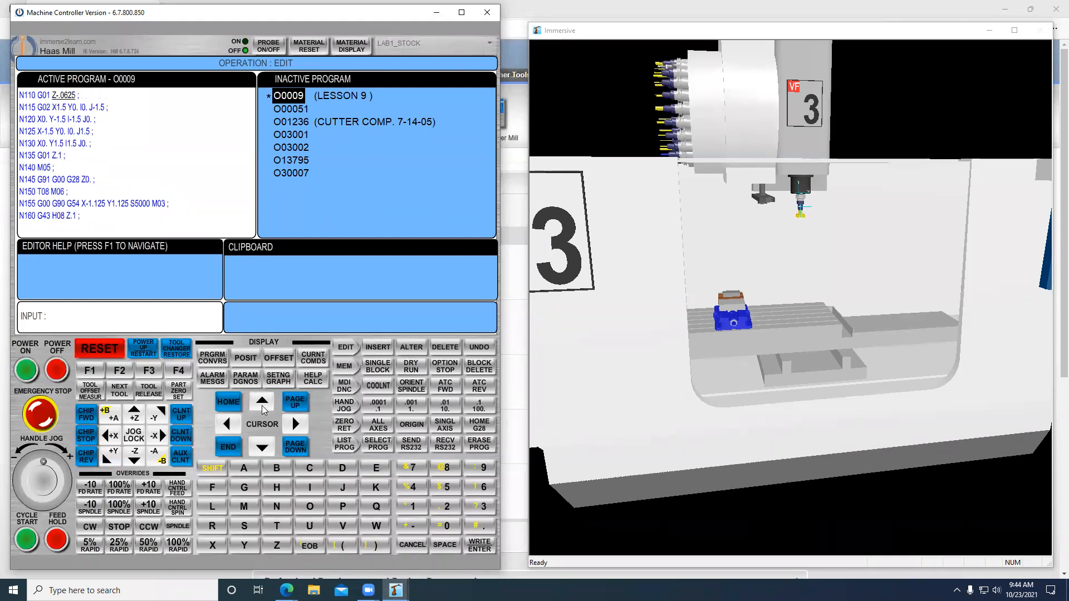
click(295, 402)
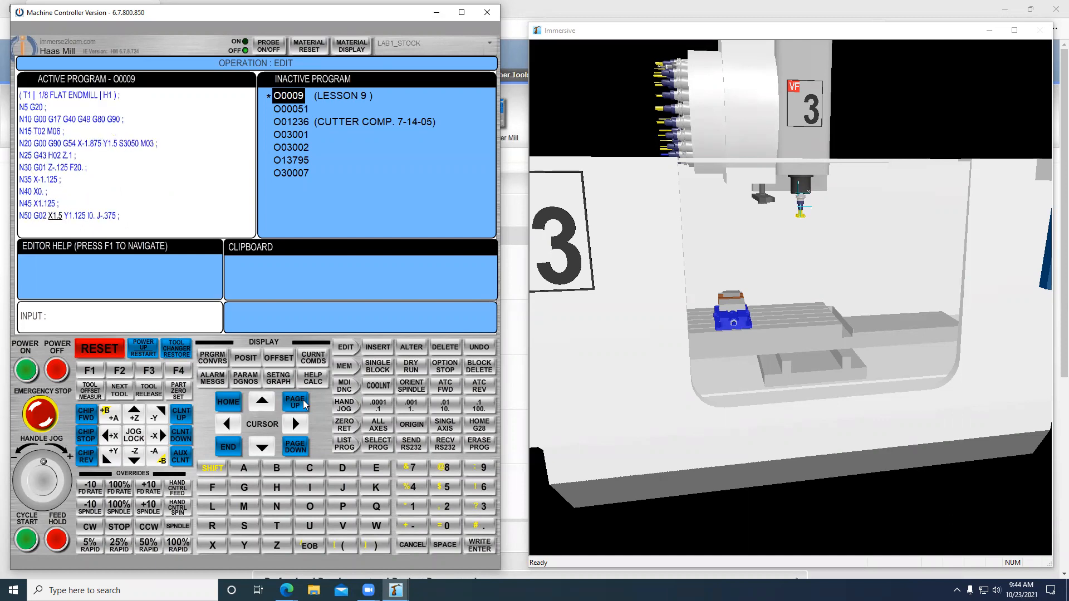
click(295, 402)
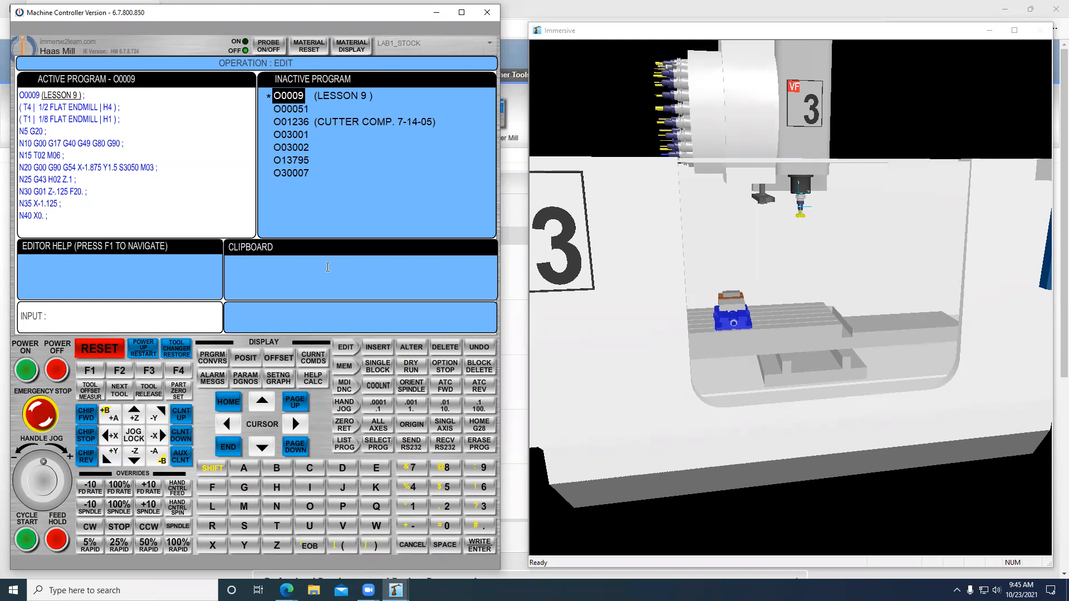
click(280, 358)
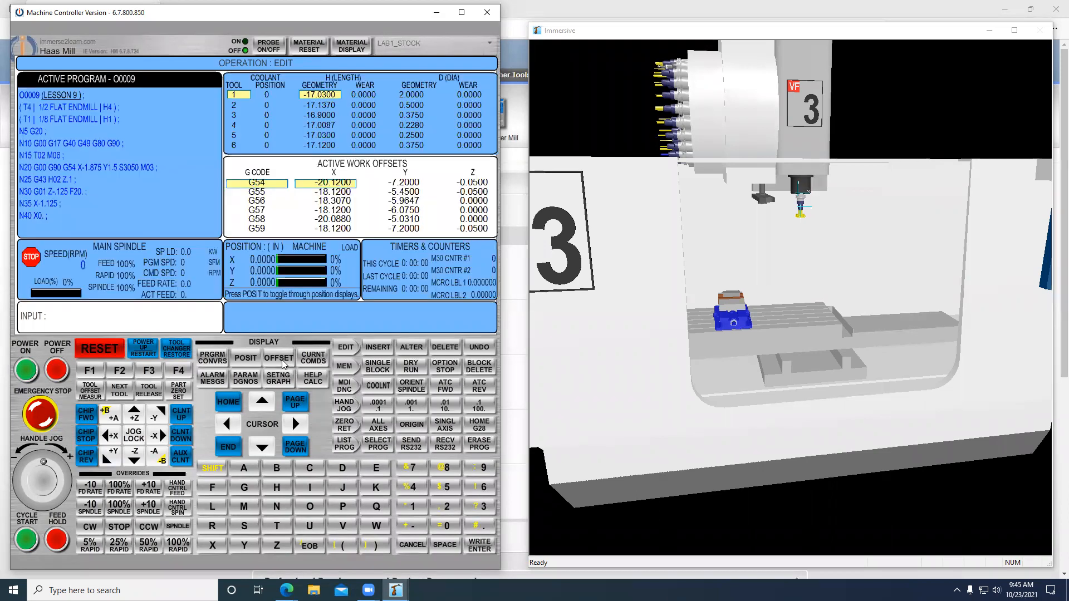
click(282, 360)
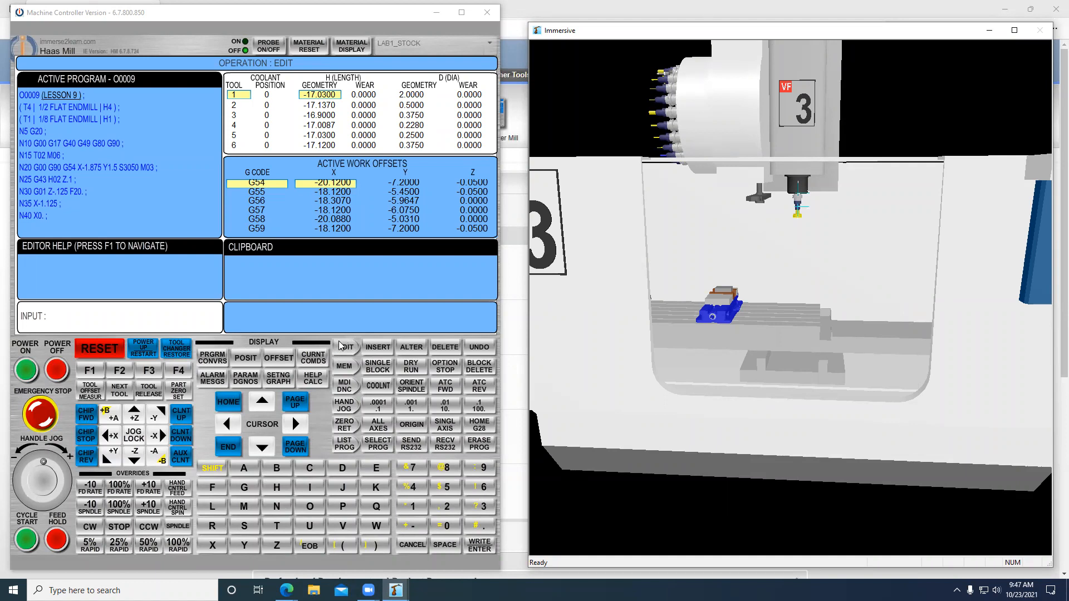
Enter the tool change T02 M06 in MDI mode and run it to bring tool 2 into the spindle.
click(344, 385)
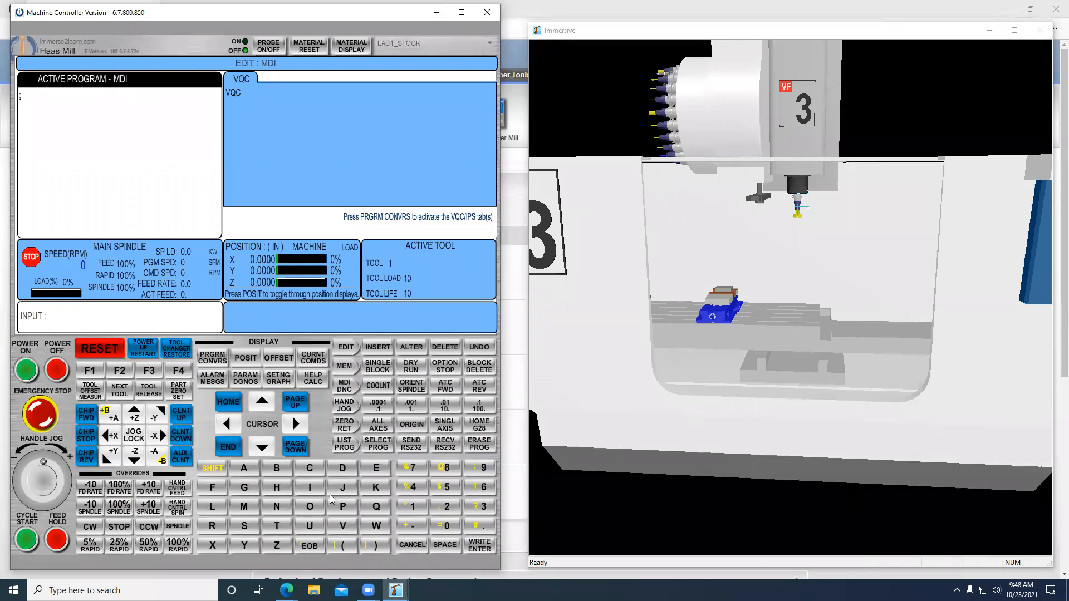
click(279, 530)
click(449, 507)
click(479, 548)
click(29, 542)
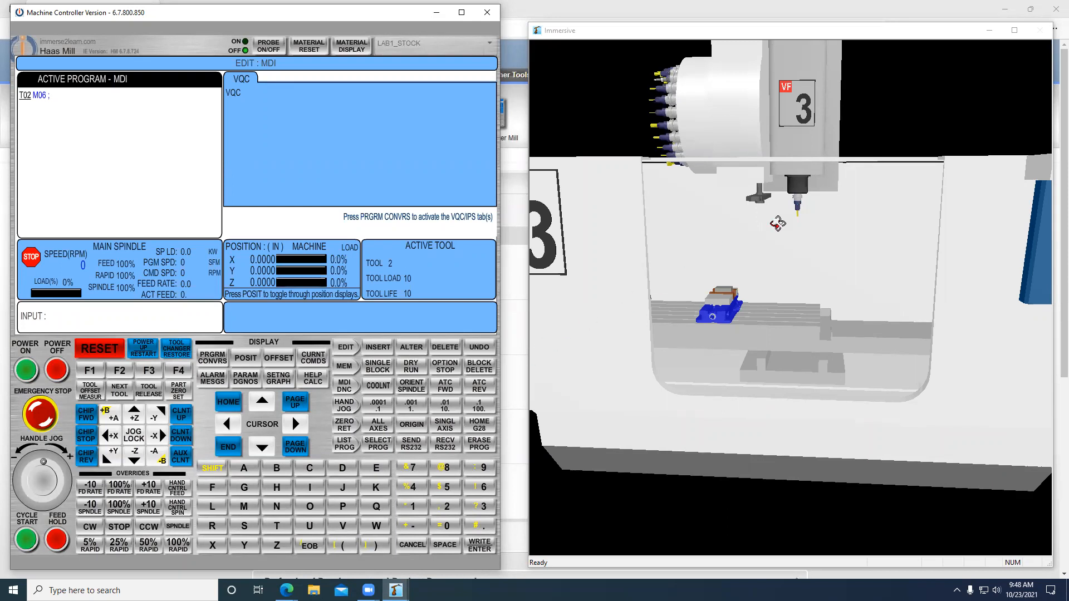
drag(802, 192, 823, 175)
scroll(801, 172, up, 5)
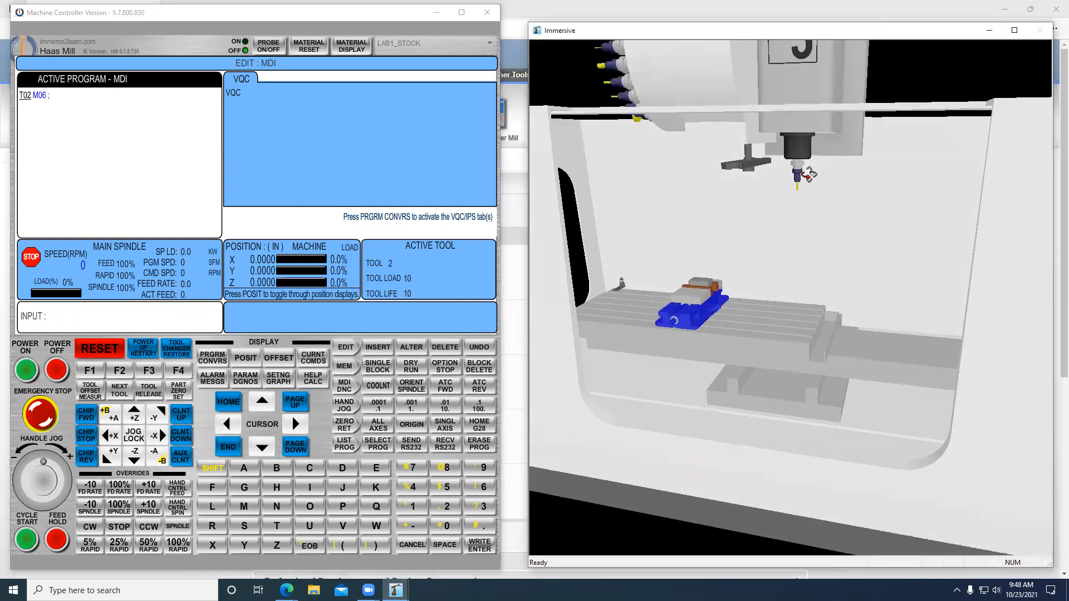
scroll(813, 137, up, 1)
scroll(813, 137, up, 1)
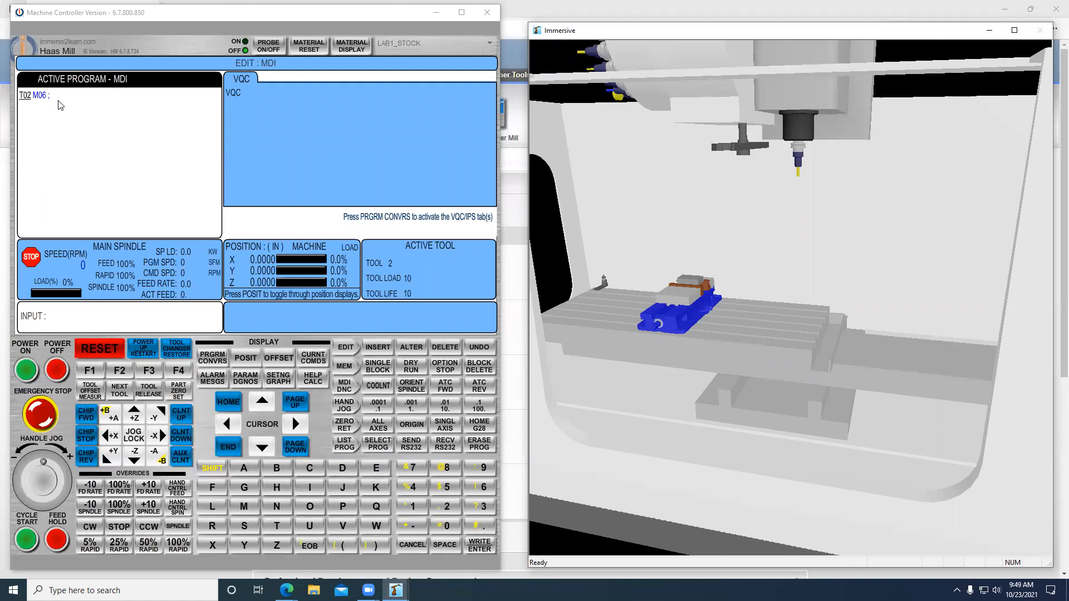
click(276, 529)
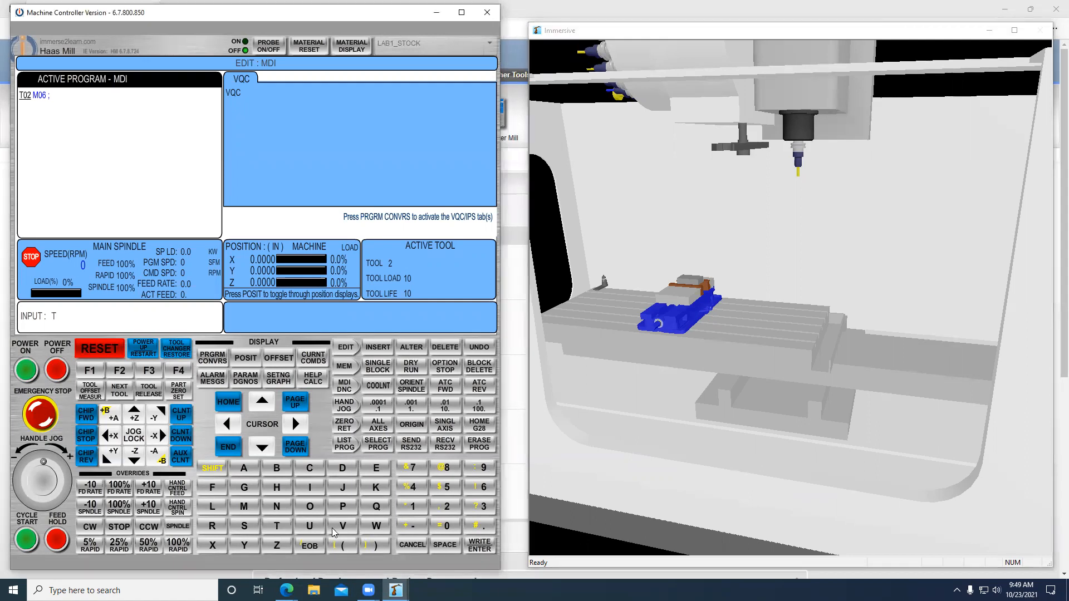
click(482, 509)
click(237, 510)
click(486, 488)
click(310, 545)
click(476, 548)
click(480, 347)
Erase the MDI program and enter two tool change blocks, T02 M06 and T03 M06, with the cursor back on the first block.
click(474, 446)
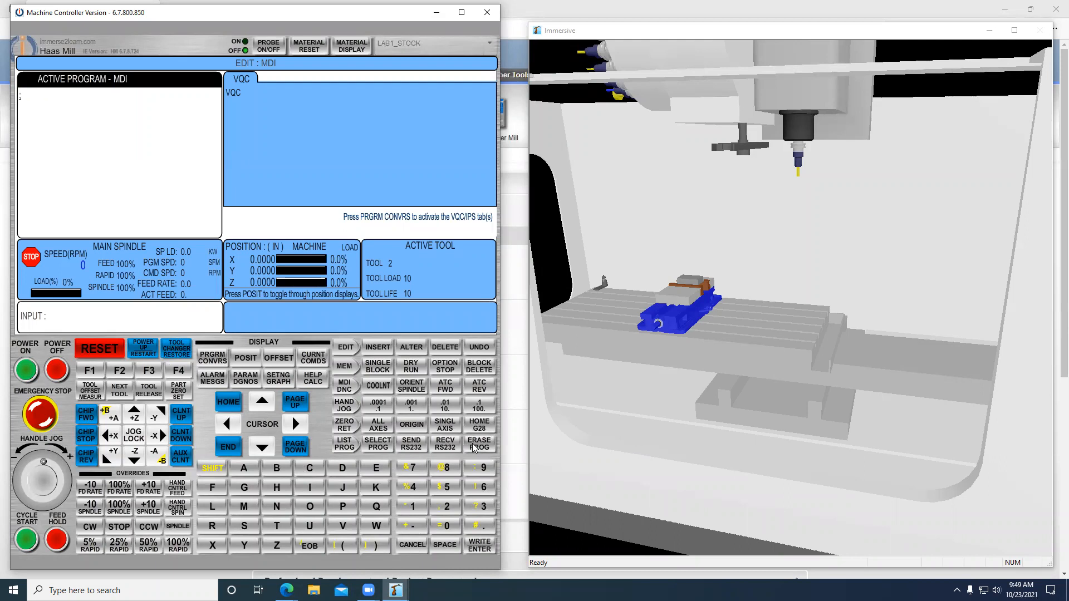
click(278, 526)
click(446, 506)
click(244, 506)
click(481, 487)
click(310, 548)
click(483, 506)
click(248, 509)
click(486, 487)
click(480, 547)
click(263, 403)
click(232, 426)
Turn on single block mode and run the first tool change block of the MDI program.
click(378, 367)
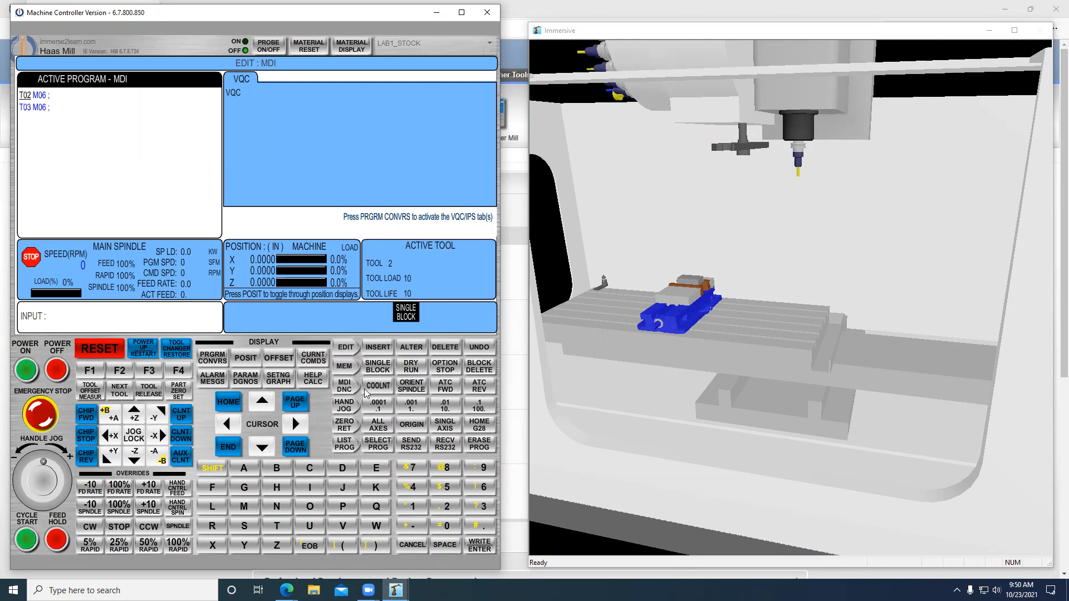
click(344, 387)
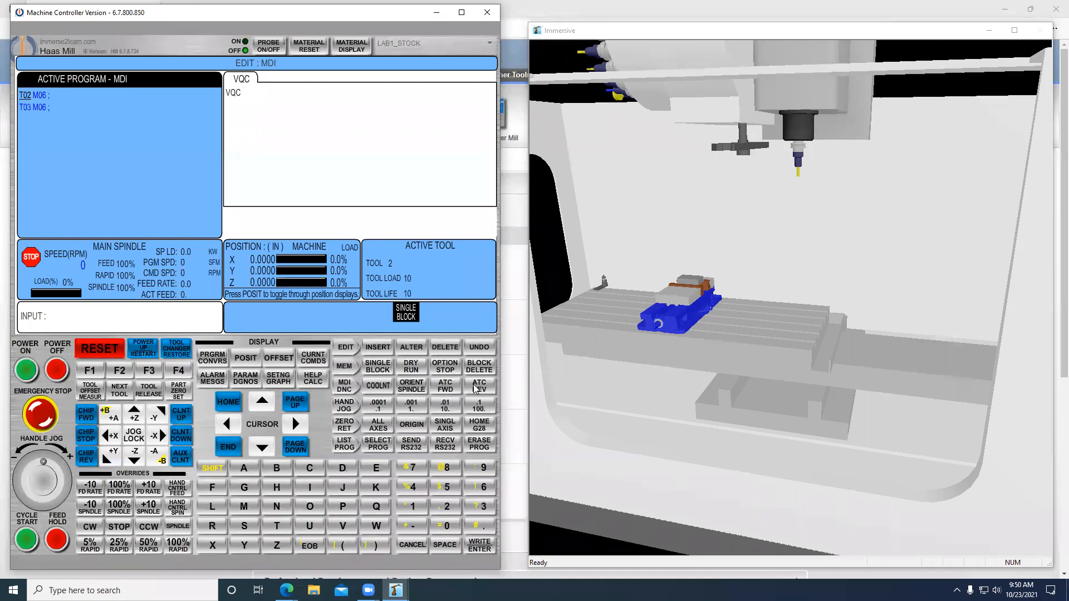
click(345, 387)
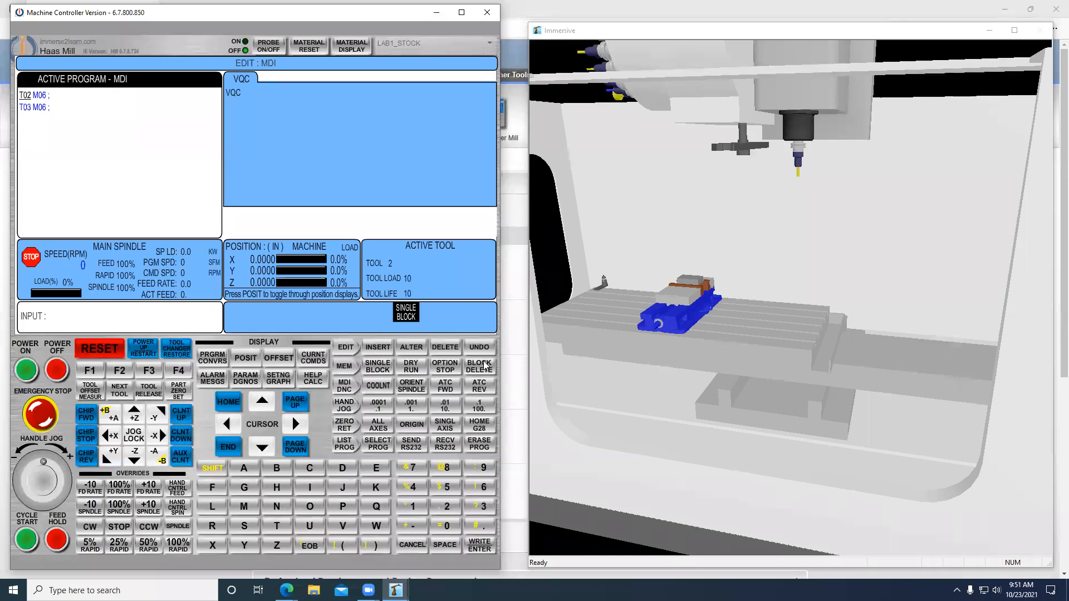
click(347, 388)
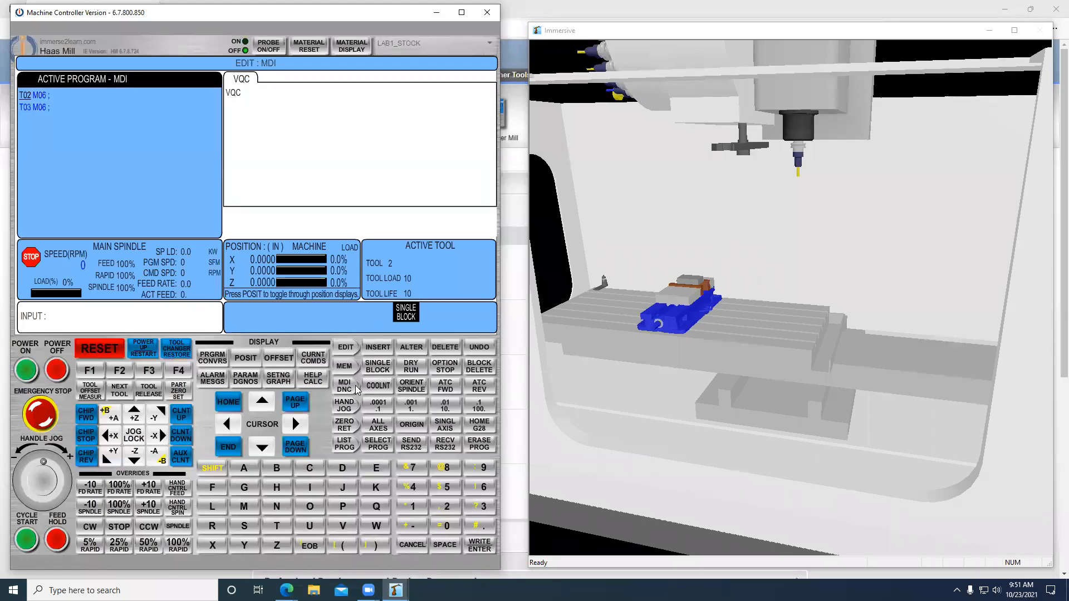
click(350, 389)
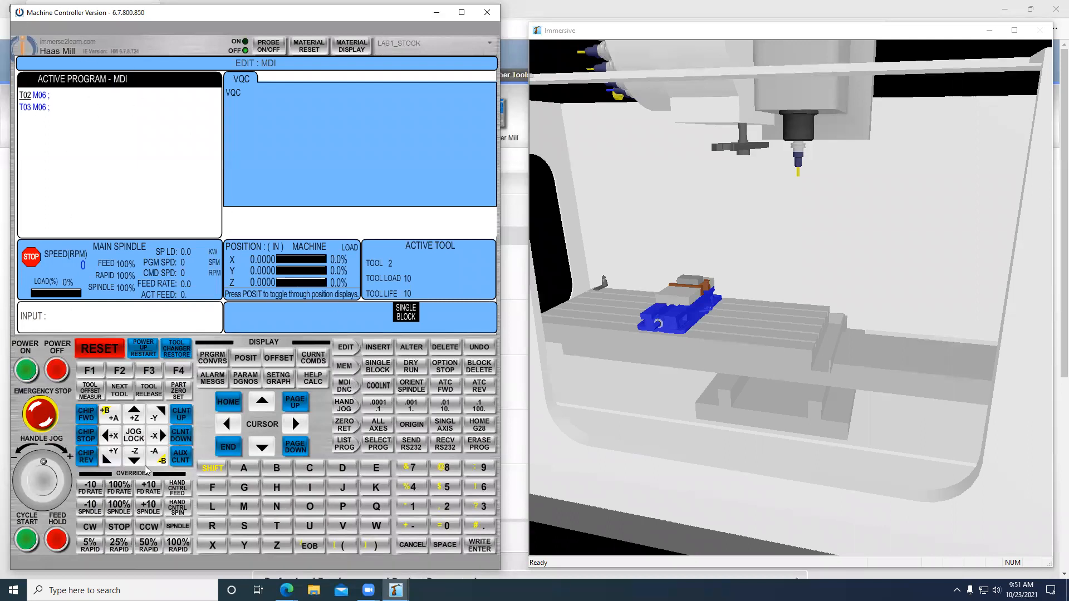
click(28, 543)
Add an M99 block at the end of the MDI program so it loops.
click(297, 423)
click(298, 424)
click(247, 509)
click(477, 550)
Execute the looping MDI program one block at a time through the T03 M06 tool change.
click(262, 402)
click(25, 540)
click(25, 540)
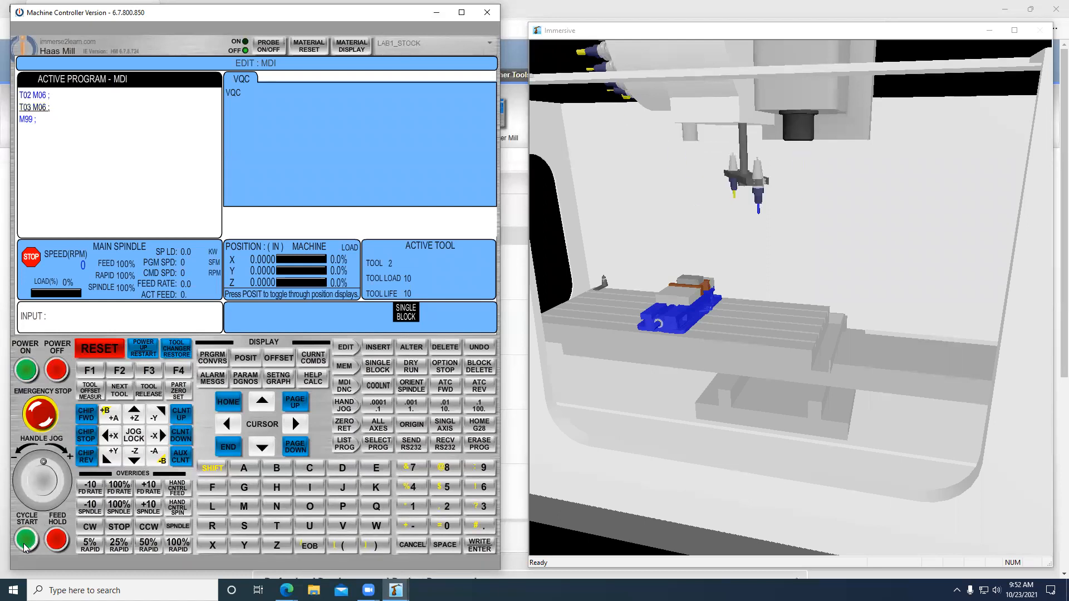
Run the MDI tool change loop with single block mode off, and reset the control to stop it.
click(377, 366)
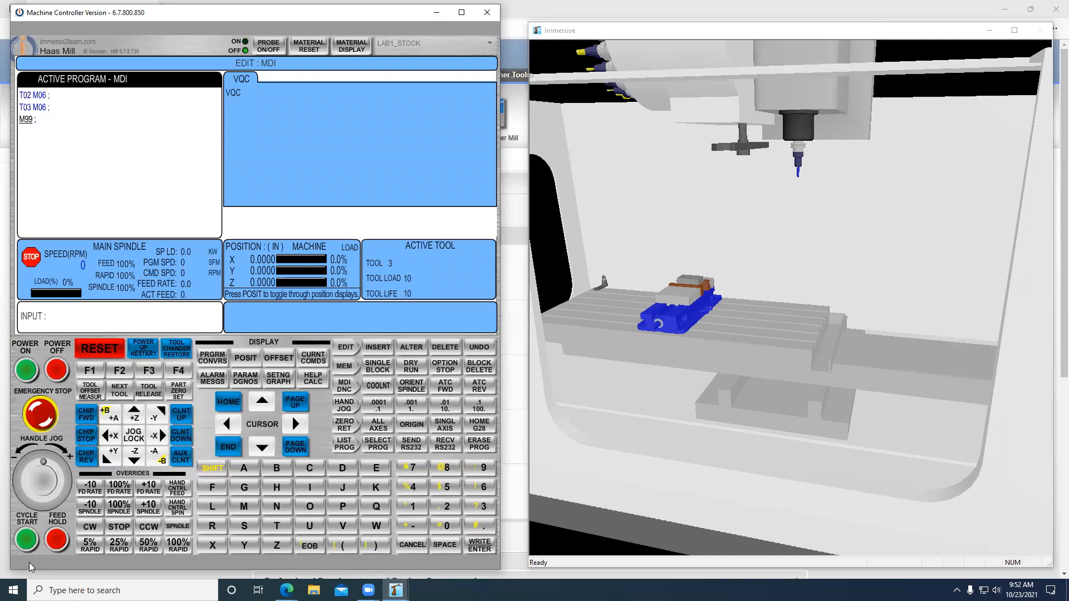
click(25, 542)
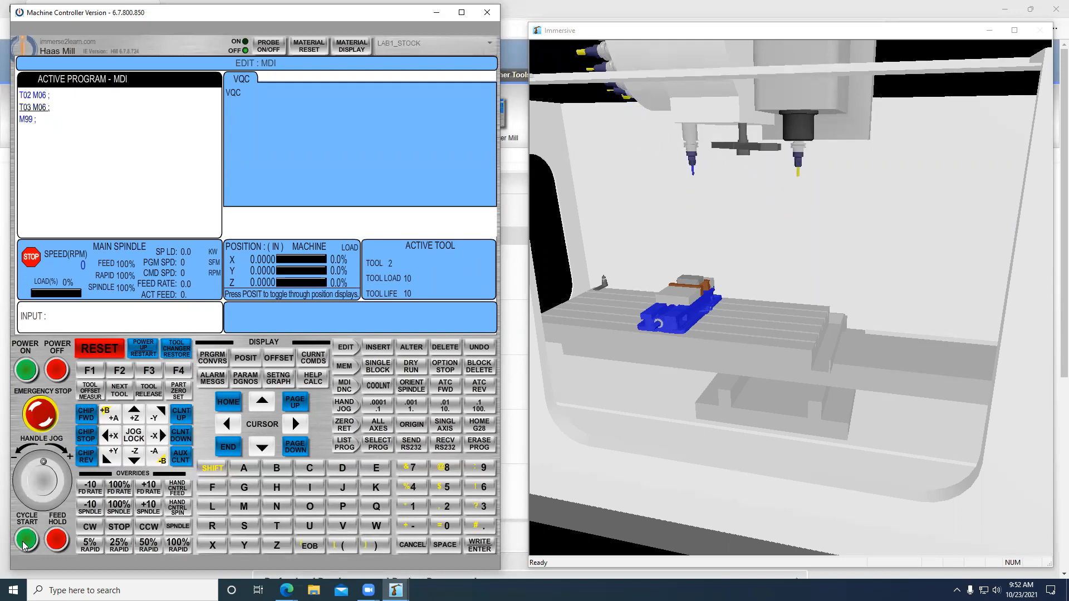
click(110, 348)
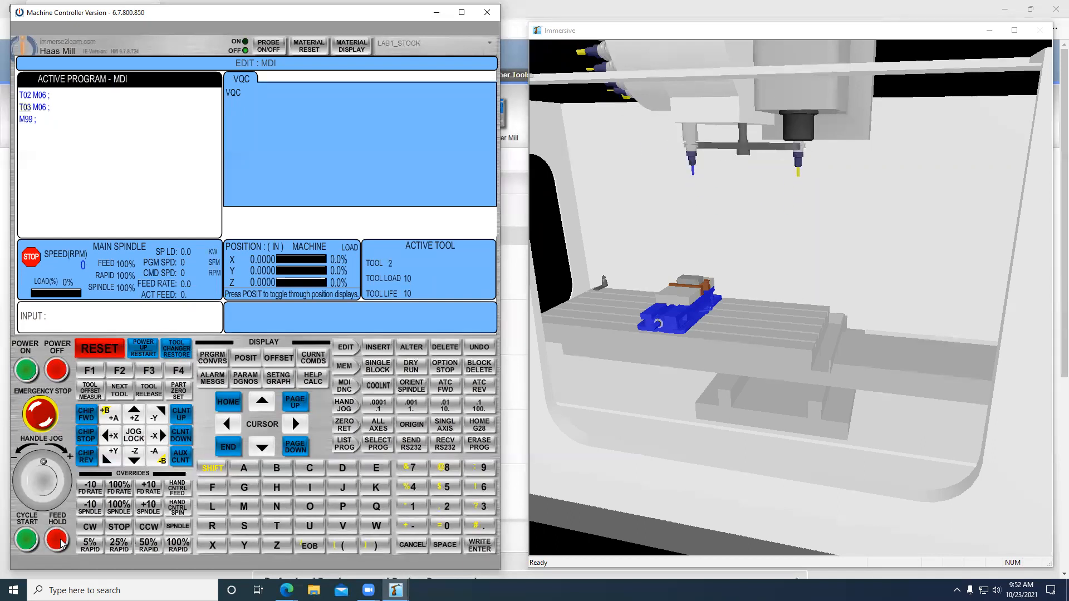
click(99, 349)
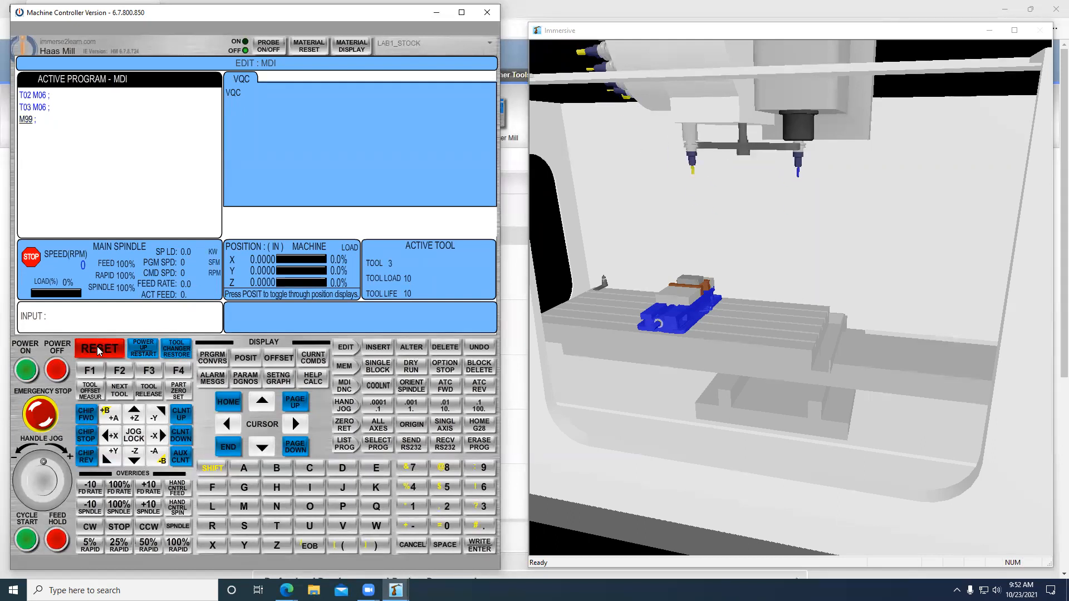